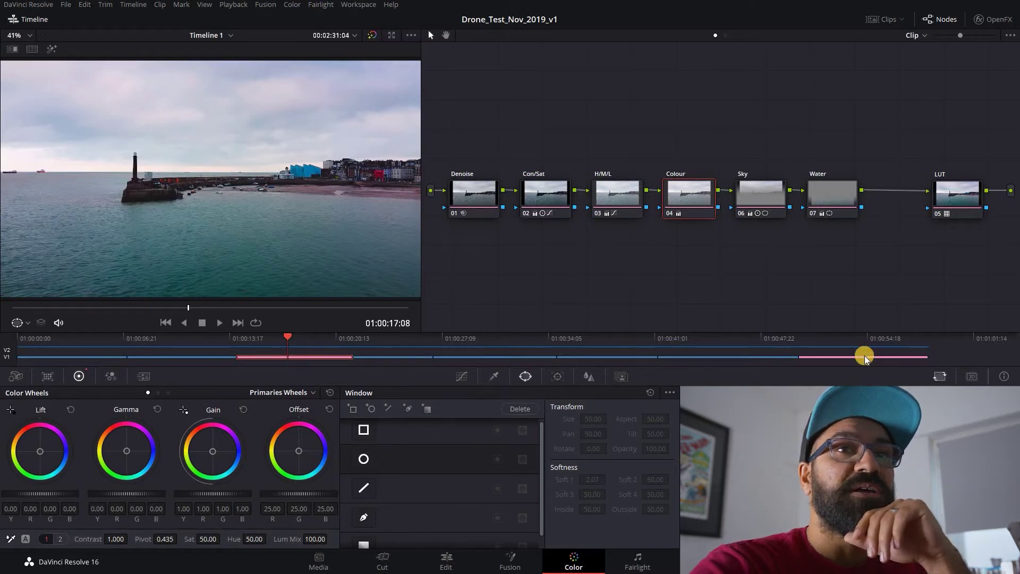
# Step: Check a later harbour frame and the beach clip's Sand node, then return to the harbour clip
pyautogui.click(298, 336)
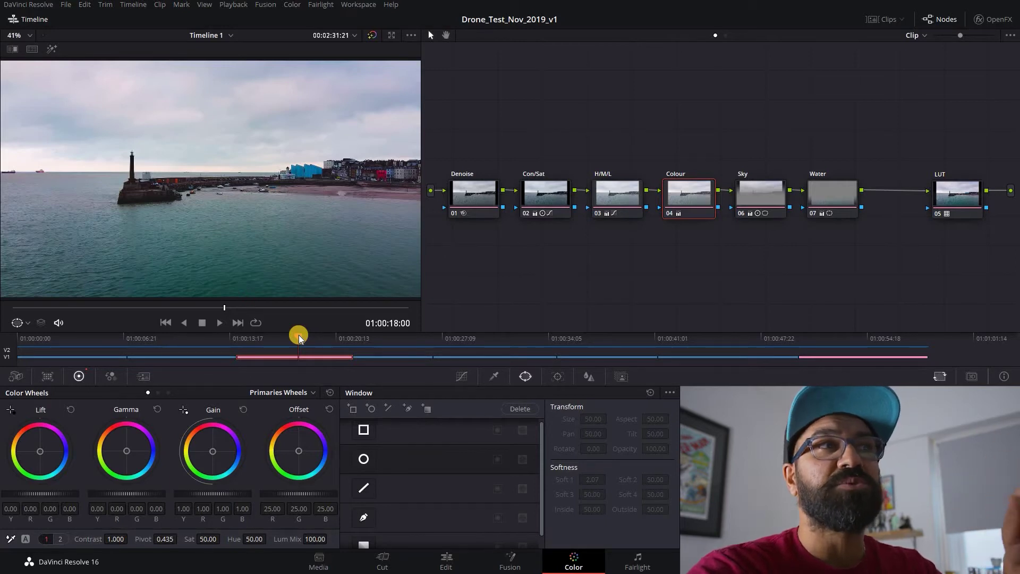
pyautogui.click(872, 340)
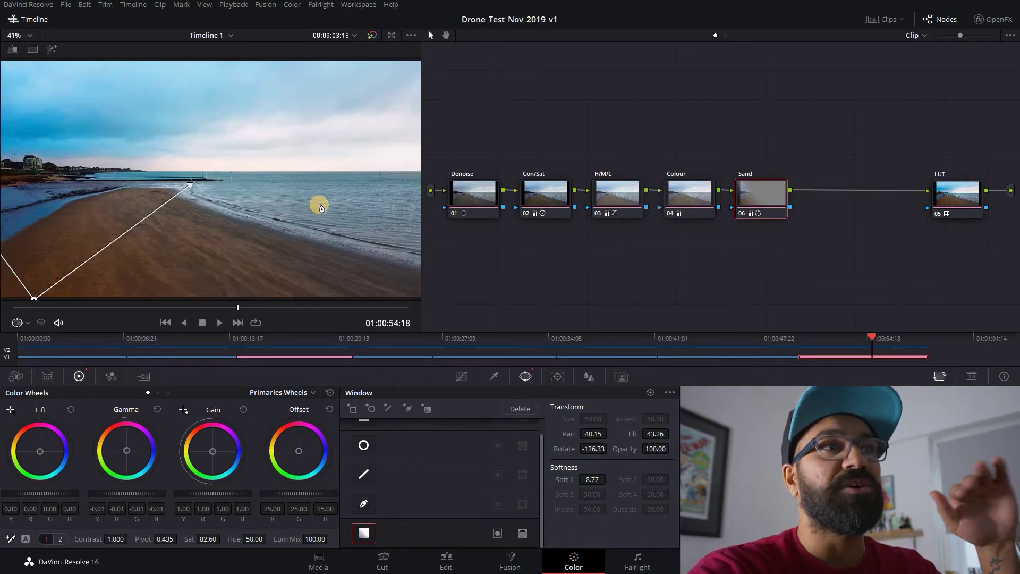
pyautogui.click(299, 338)
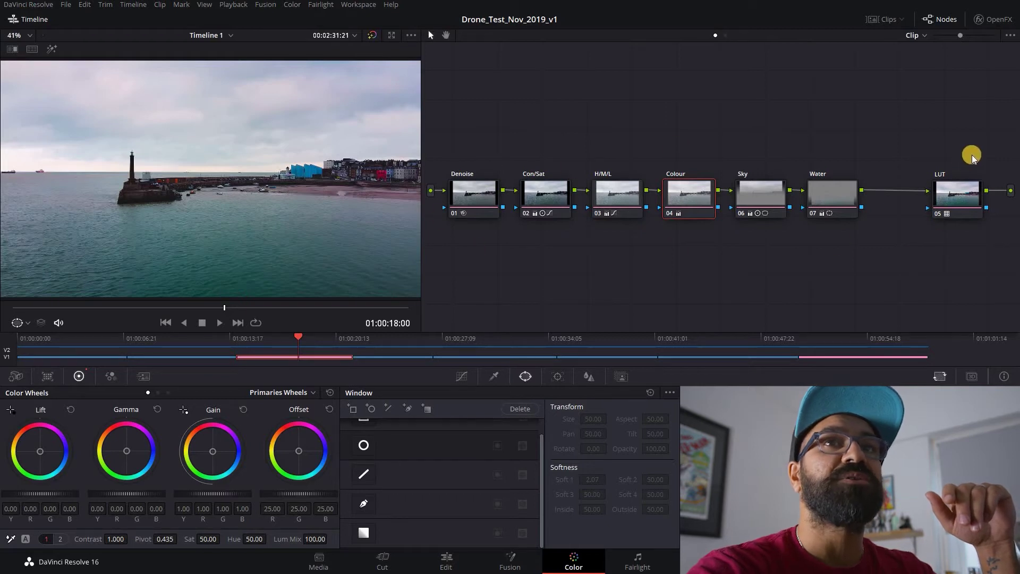
# Step: Marquee-select all harbour nodes and reset the Denoise node's grade
pyautogui.moveTo(972, 155); pyautogui.dragTo(451, 244)
pyautogui.rightClick(491, 200)
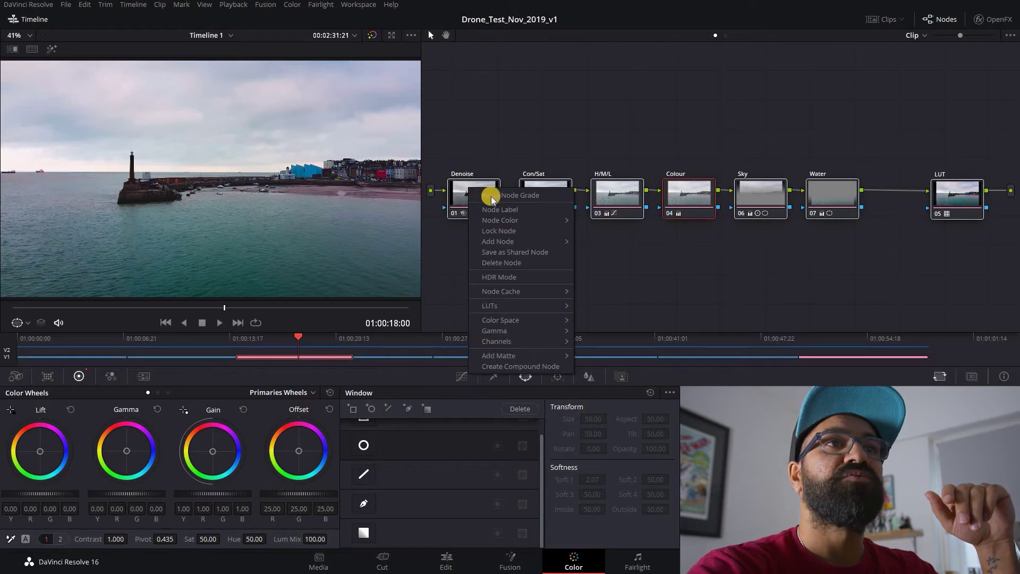
pyautogui.click(491, 196)
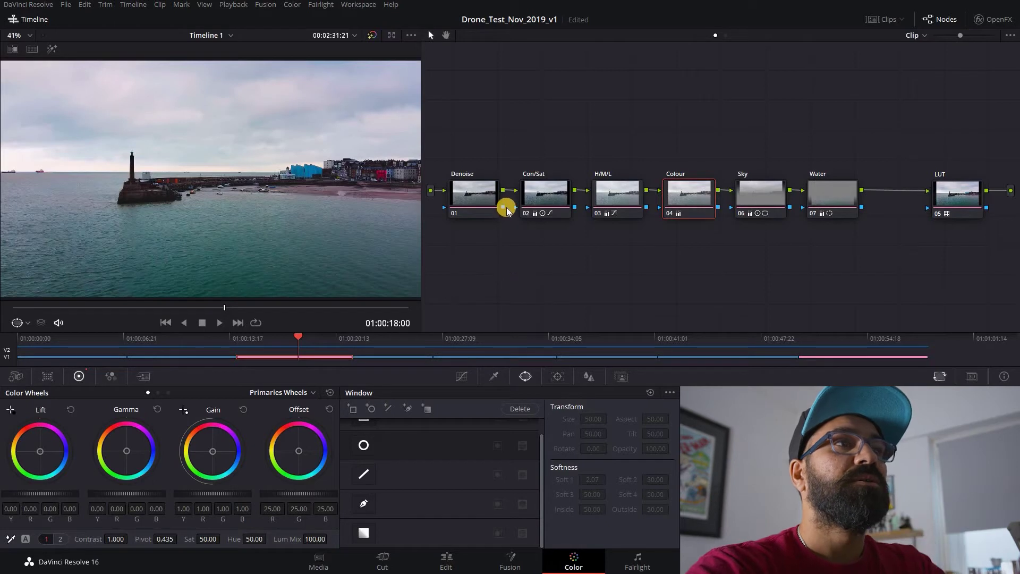
pyautogui.rightClick(478, 193)
pyautogui.click(502, 197)
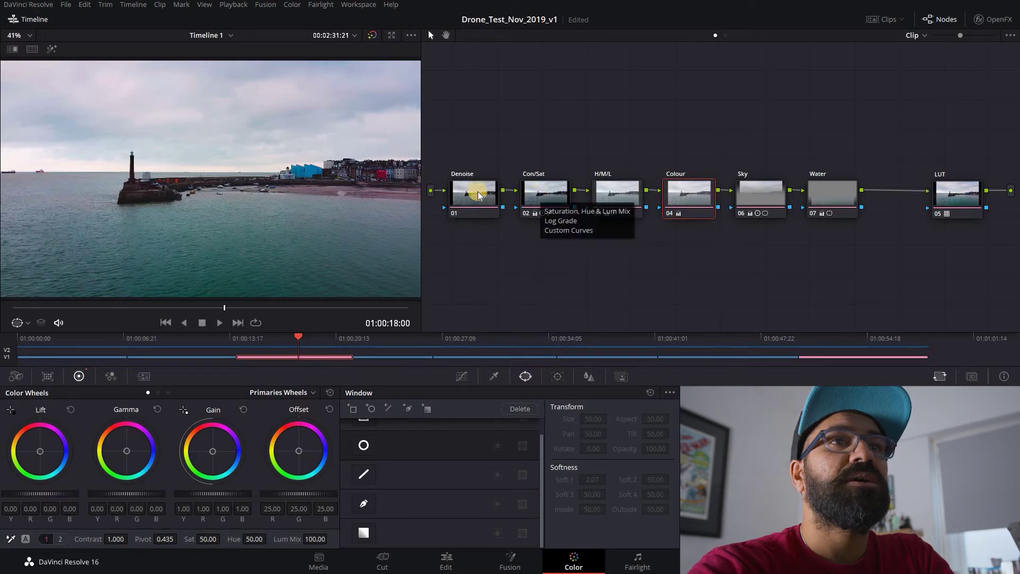
pyautogui.click(478, 195)
pyautogui.rightClick(500, 200)
# Step: Reset the grades on the Con/Sat and H/M/L nodes, moving on to the Colour node
pyautogui.click(518, 199)
pyautogui.click(542, 196)
pyautogui.rightClick(558, 206)
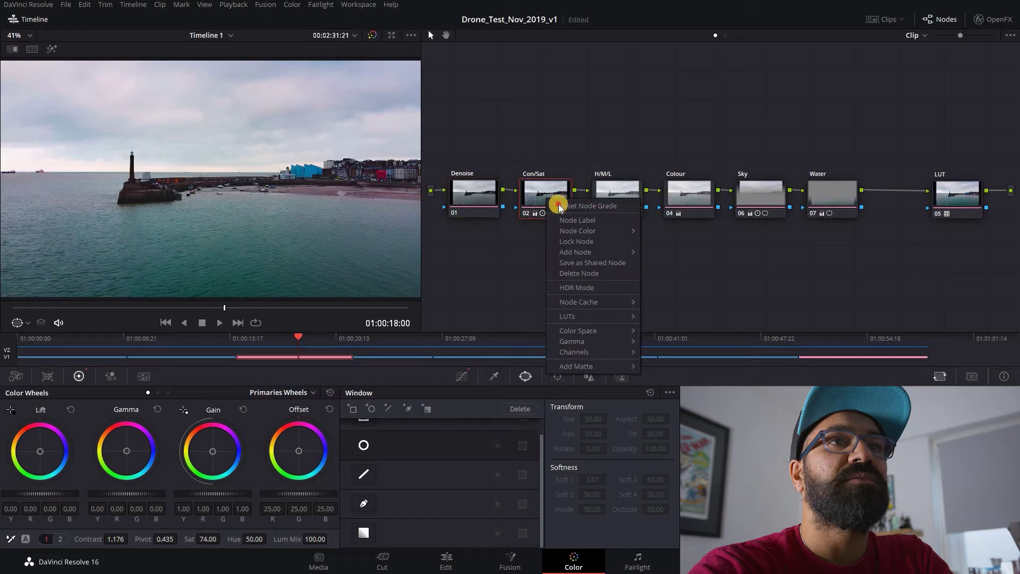
pyautogui.click(592, 205)
pyautogui.click(611, 196)
pyautogui.rightClick(624, 202)
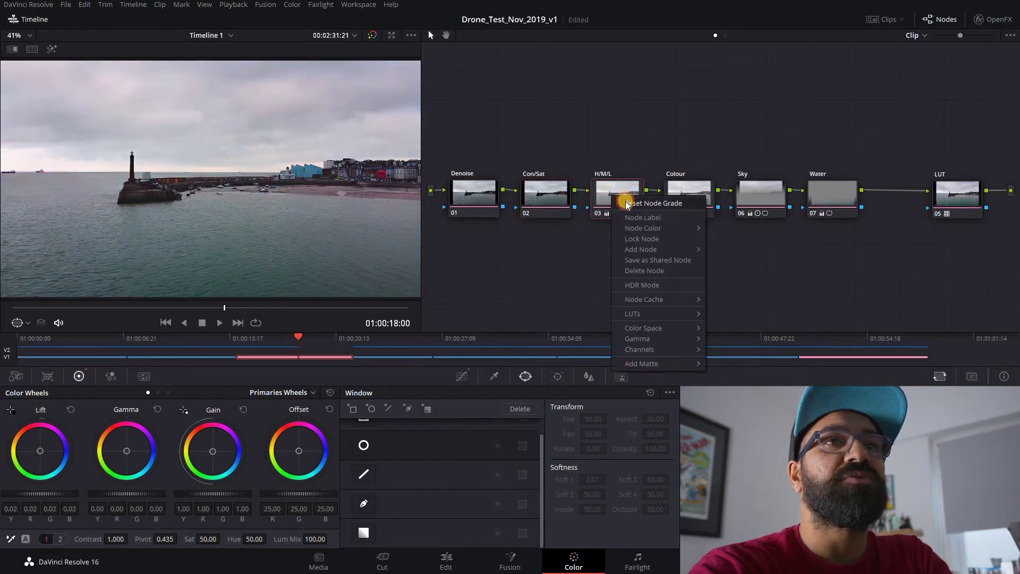
pyautogui.click(656, 203)
pyautogui.click(696, 196)
pyautogui.rightClick(696, 195)
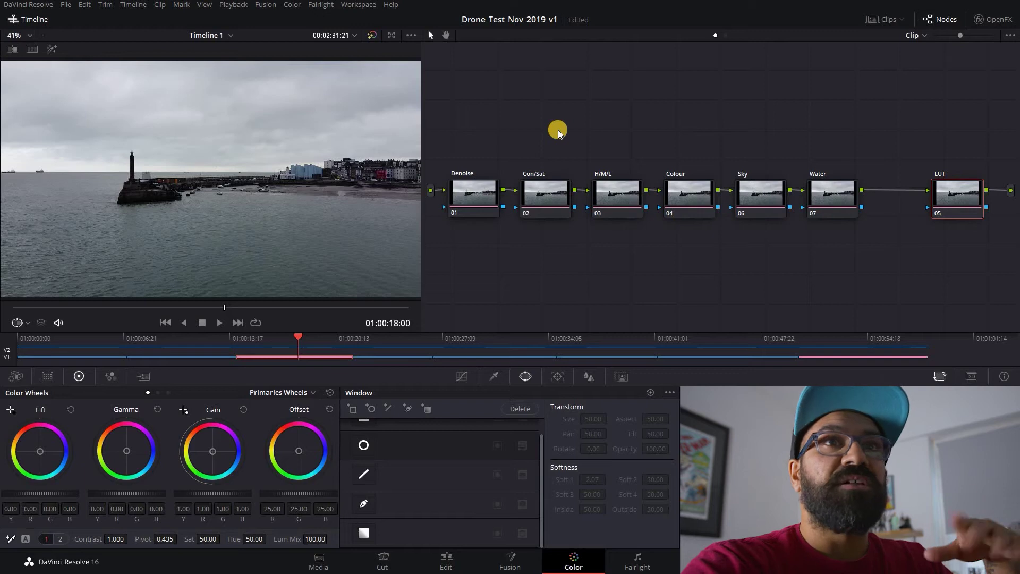
pyautogui.click(645, 131)
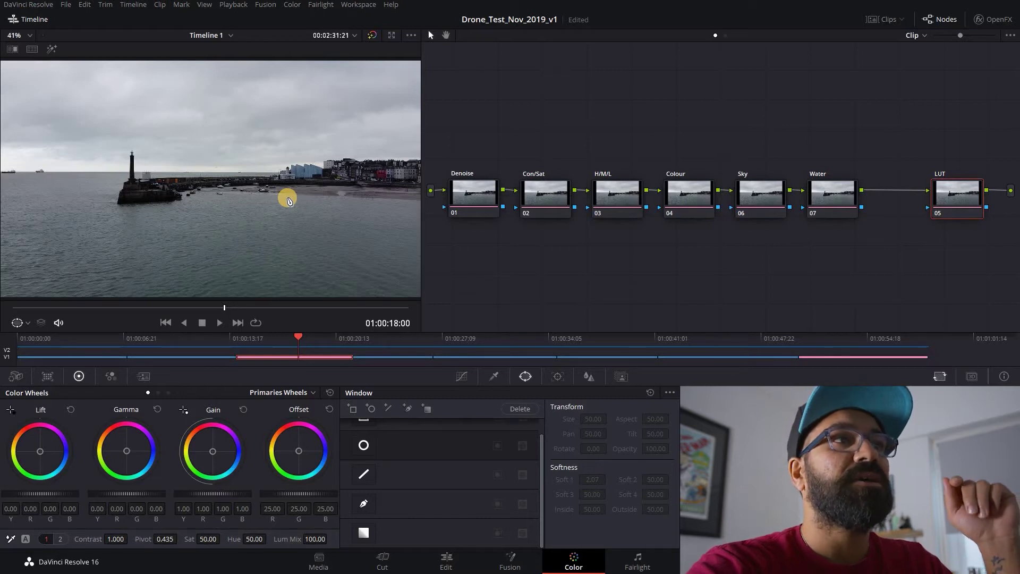
pyautogui.click(473, 195)
pyautogui.click(545, 193)
pyautogui.click(611, 193)
pyautogui.click(774, 192)
pyautogui.click(825, 192)
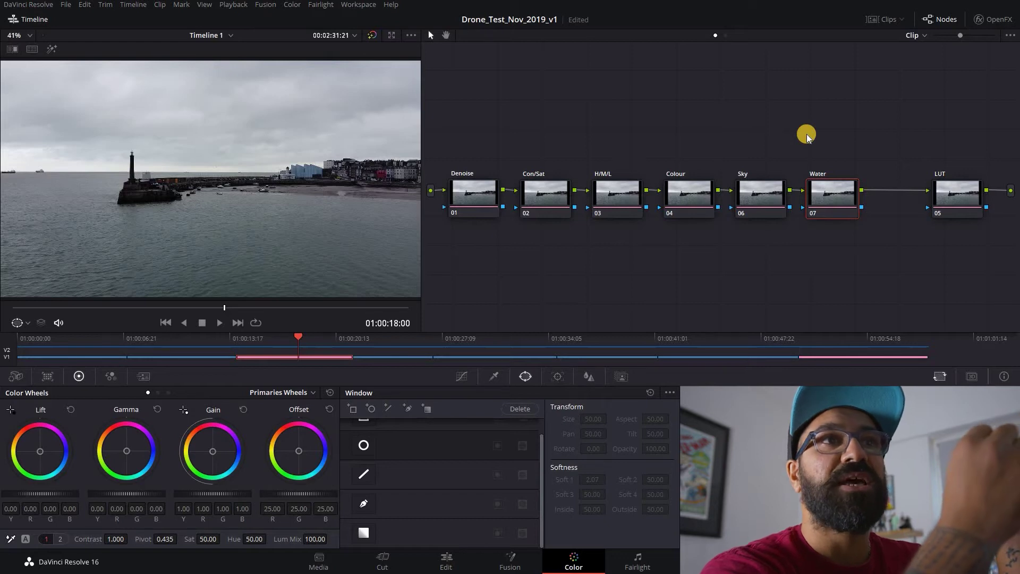
pyautogui.click(551, 199)
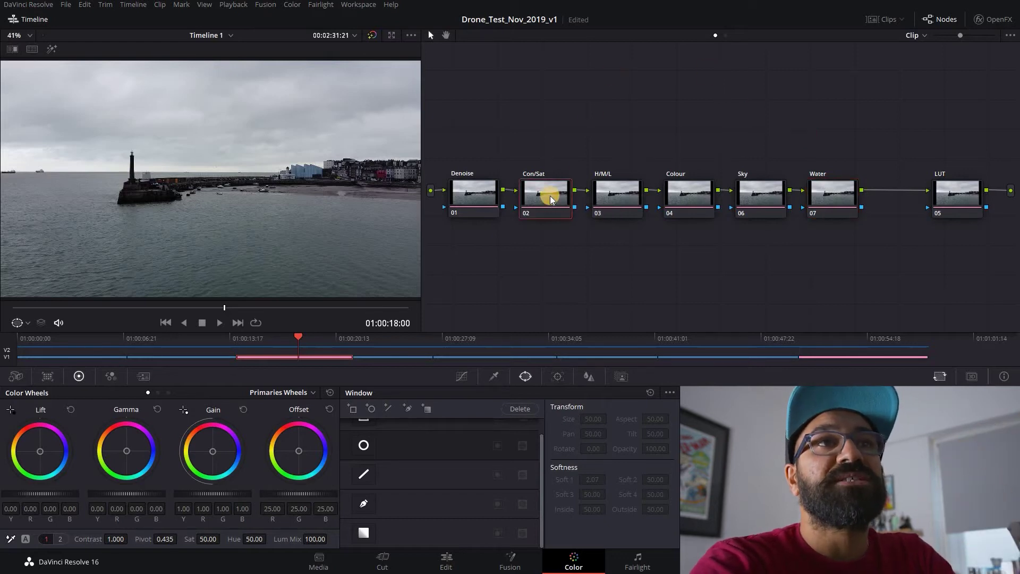
pyautogui.click(609, 193)
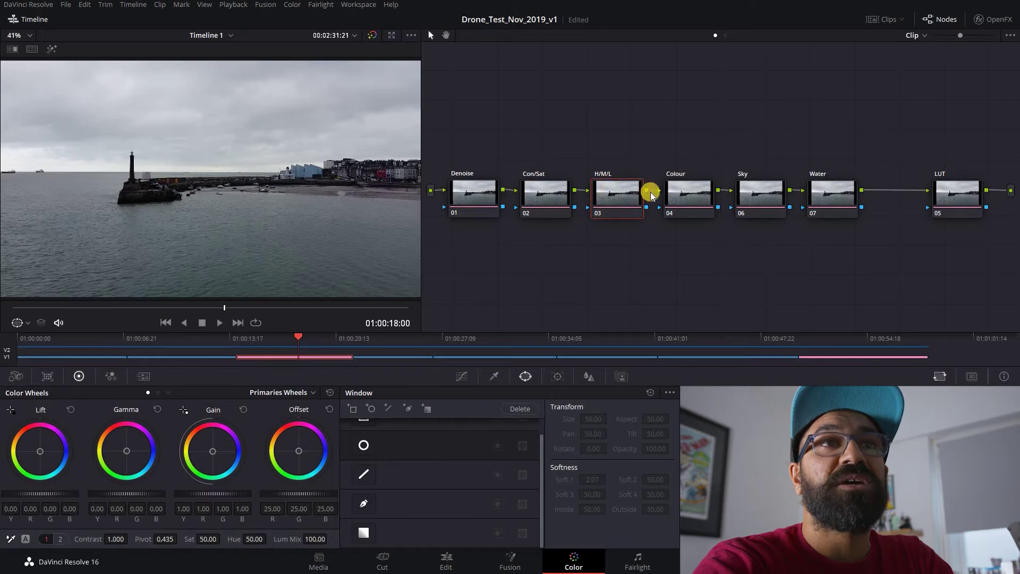
pyautogui.click(696, 188)
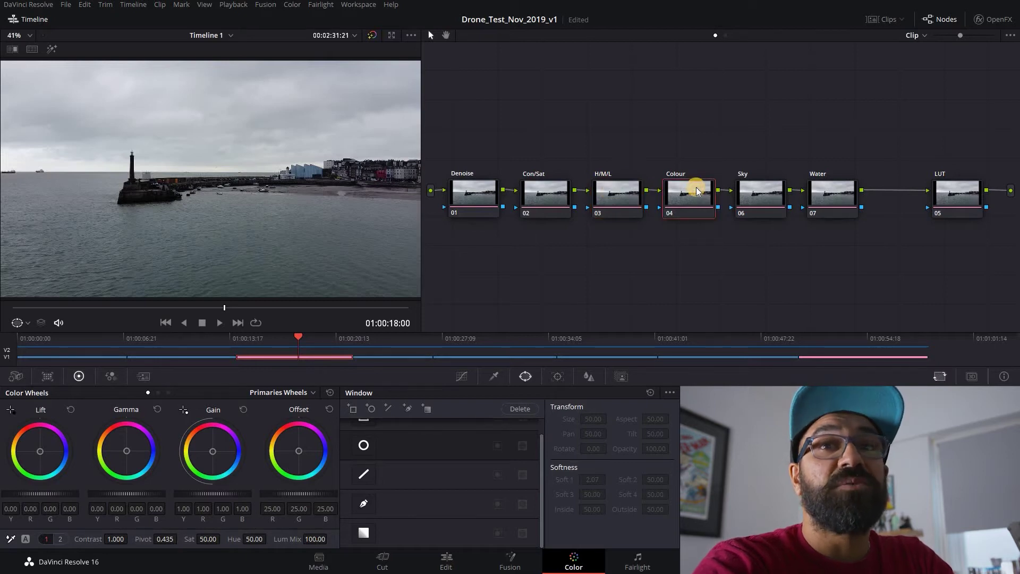
pyautogui.click(766, 192)
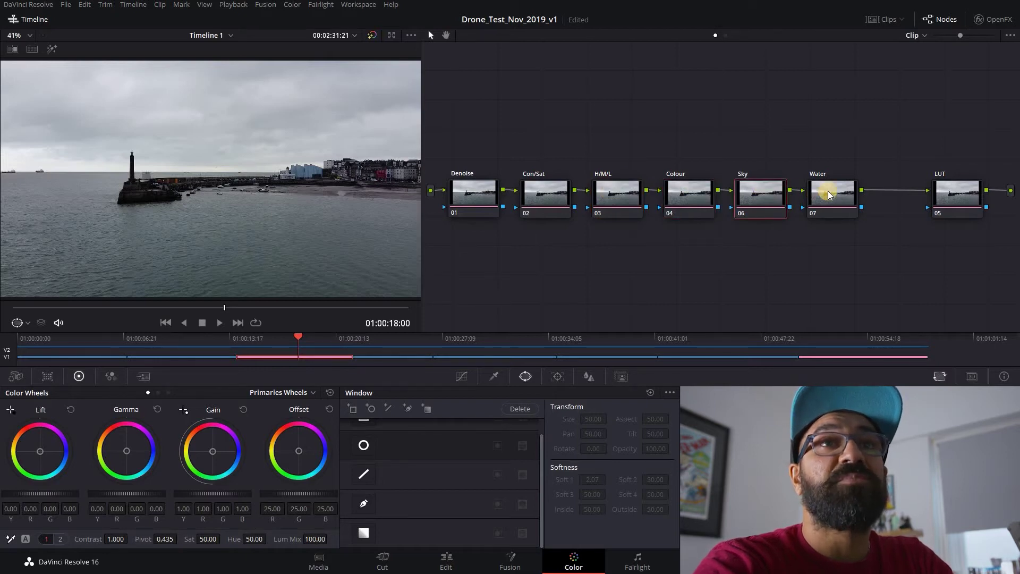
pyautogui.click(827, 191)
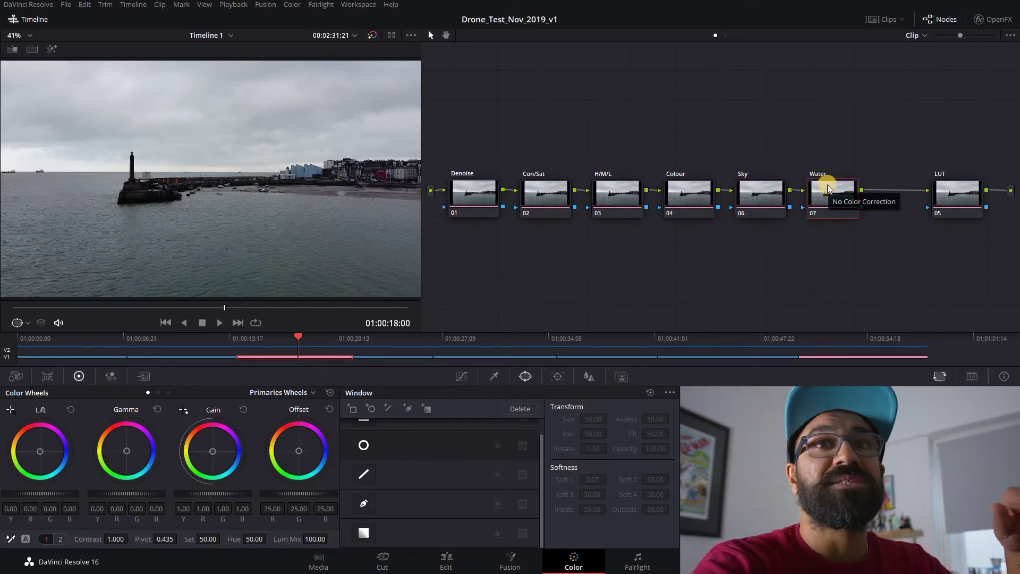
pyautogui.click(952, 199)
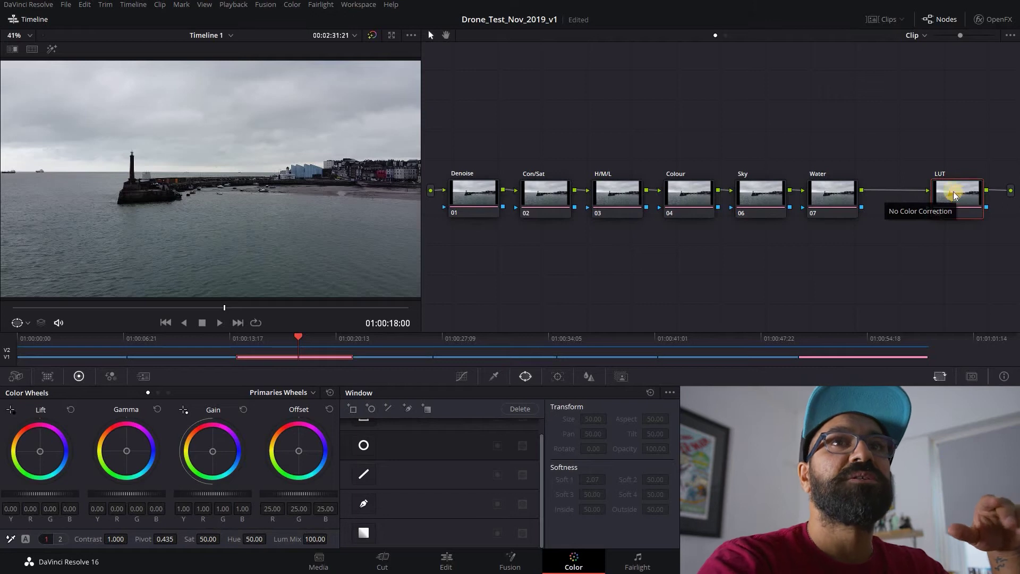
# Step: Set the Denoise node's spatial noise reduction luma and chroma thresholds to 5.2 in Motion Effects
pyautogui.click(469, 198)
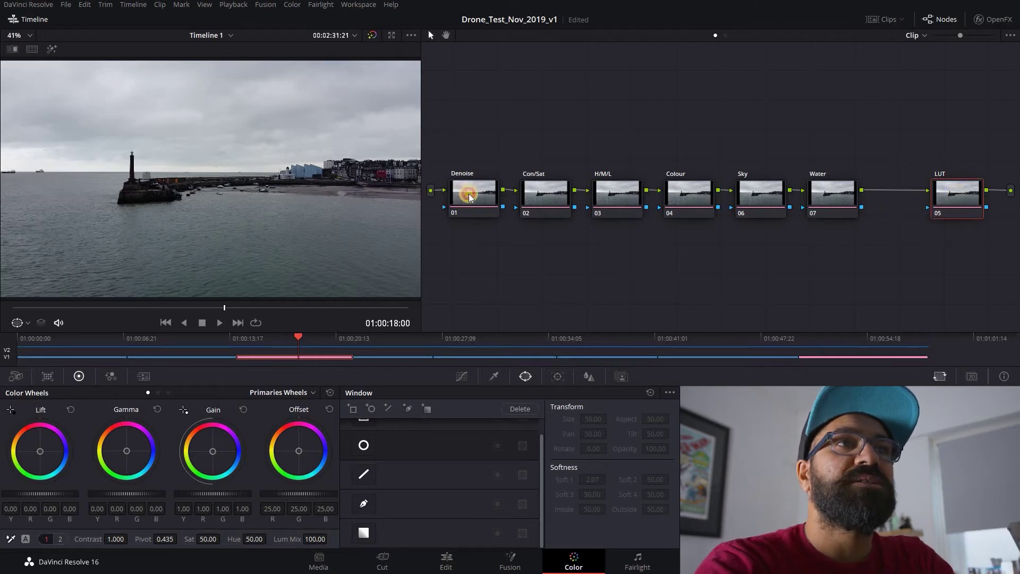
pyautogui.click(15, 376)
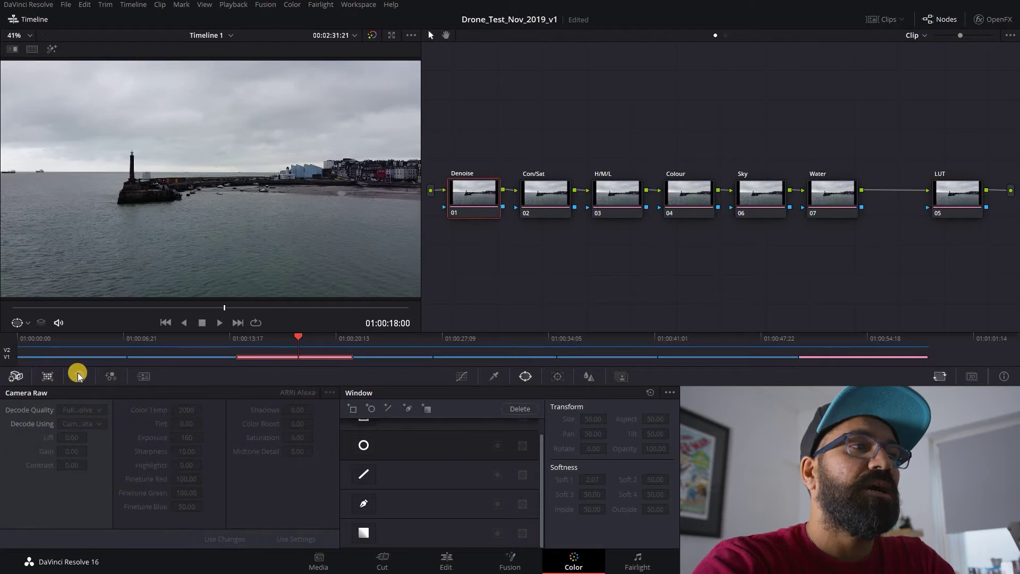
pyautogui.click(112, 376)
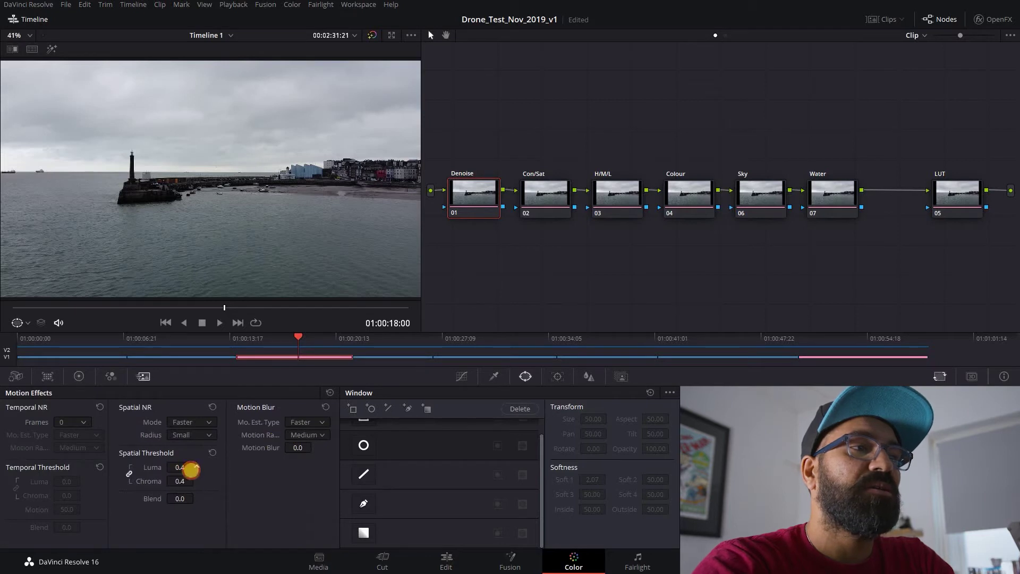
pyautogui.moveTo(191, 470)
pyautogui.mouseDown()
pyautogui.moveTo(200, 468)
pyautogui.moveTo(186, 470)
pyautogui.mouseUp()
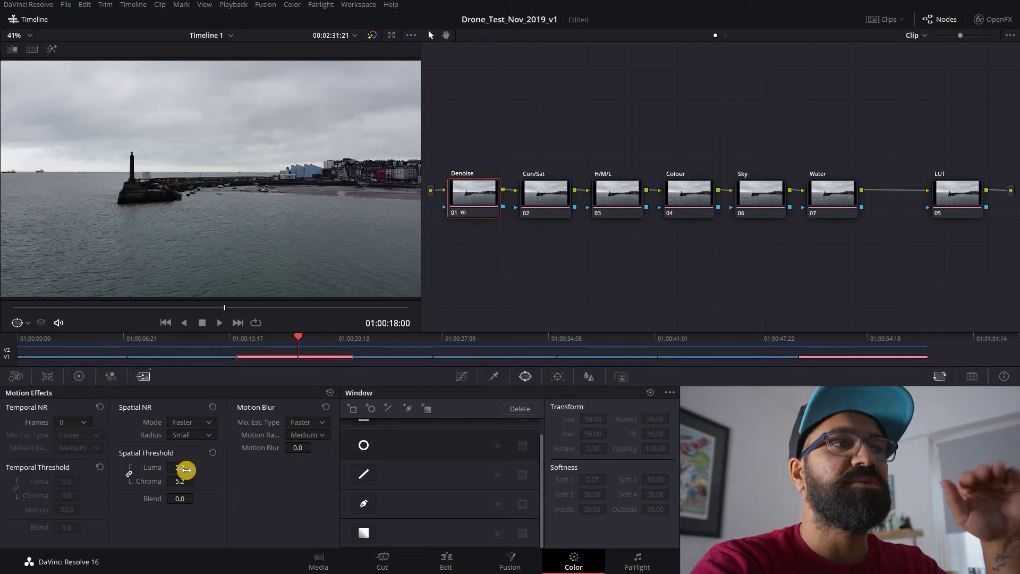
pyautogui.click(955, 191)
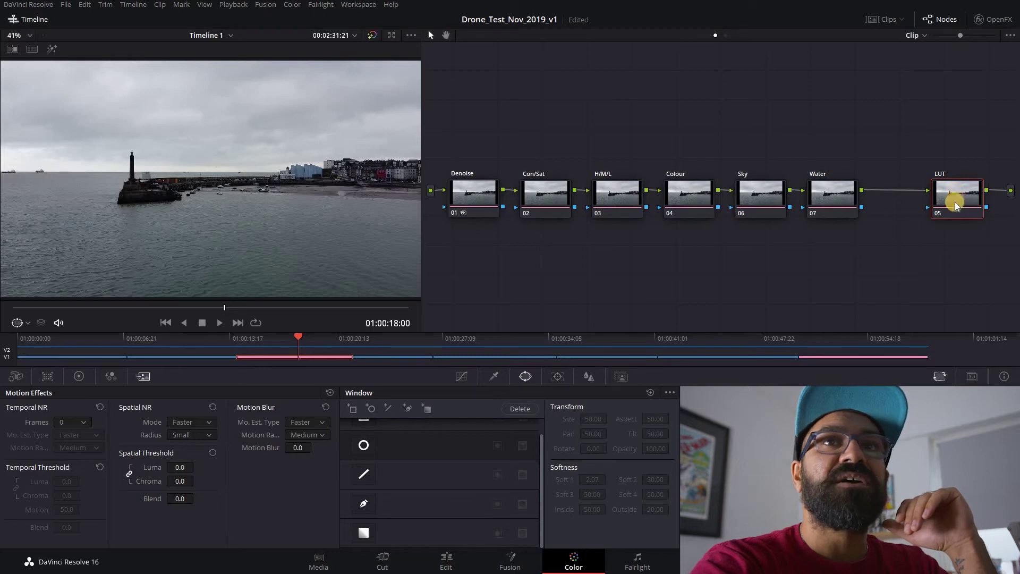
# Step: Apply the 3D LUT DJI > DJI_Phantom4_DLOG2Rec709 to the LUT node
pyautogui.rightClick(955, 191)
pyautogui.moveTo(951, 310)
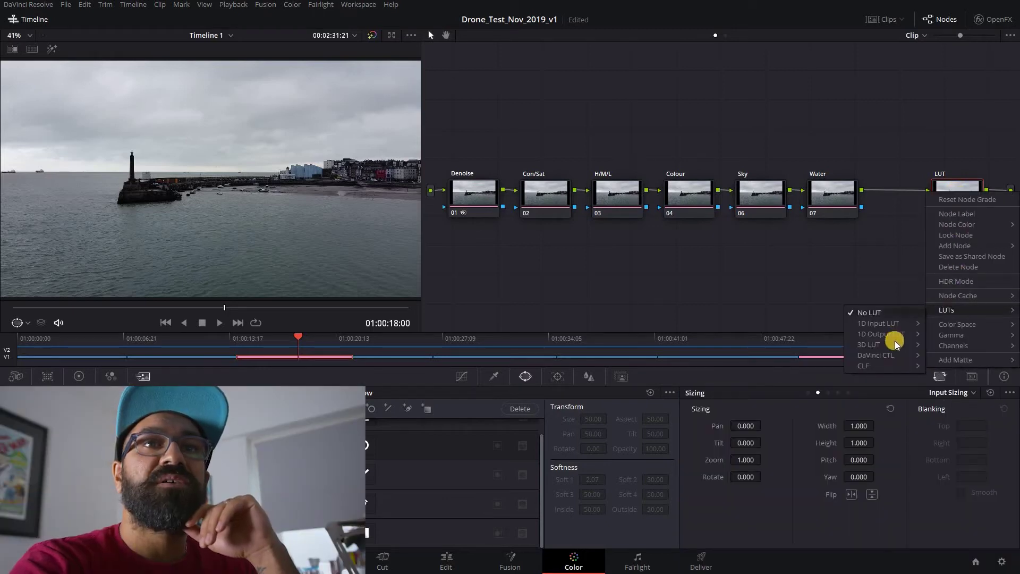
pyautogui.moveTo(894, 342)
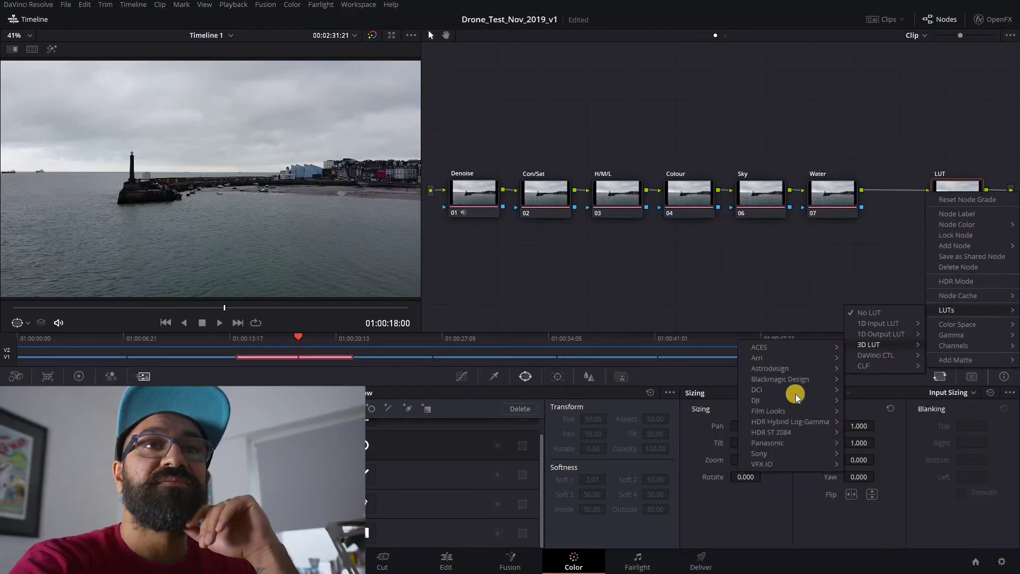
pyautogui.moveTo(793, 399)
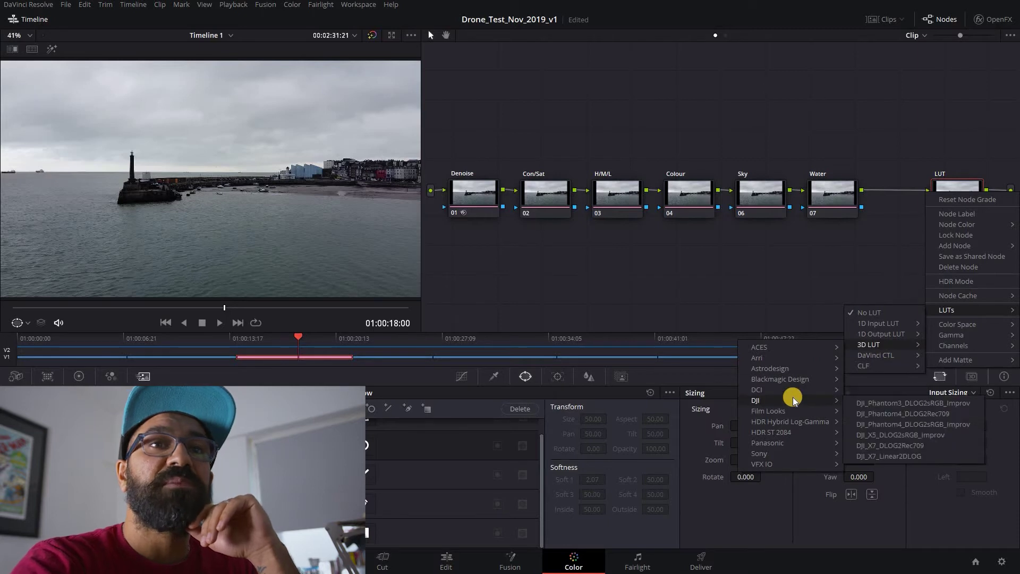
pyautogui.click(863, 414)
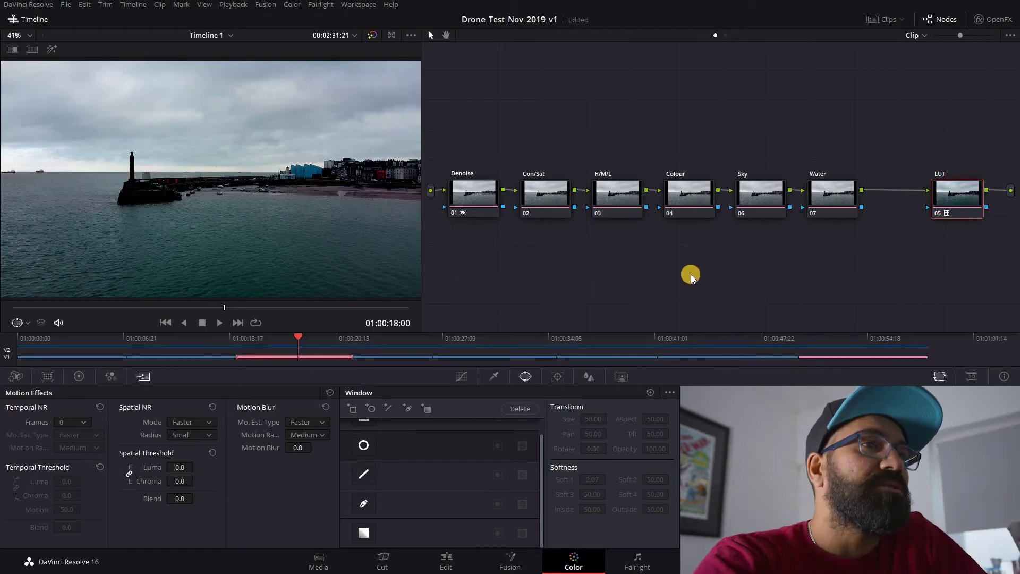
# Step: On the H/M/L node, set the master wheels to Lift 0.07, Gain 1.02 and Gamma 0.01
pyautogui.click(619, 195)
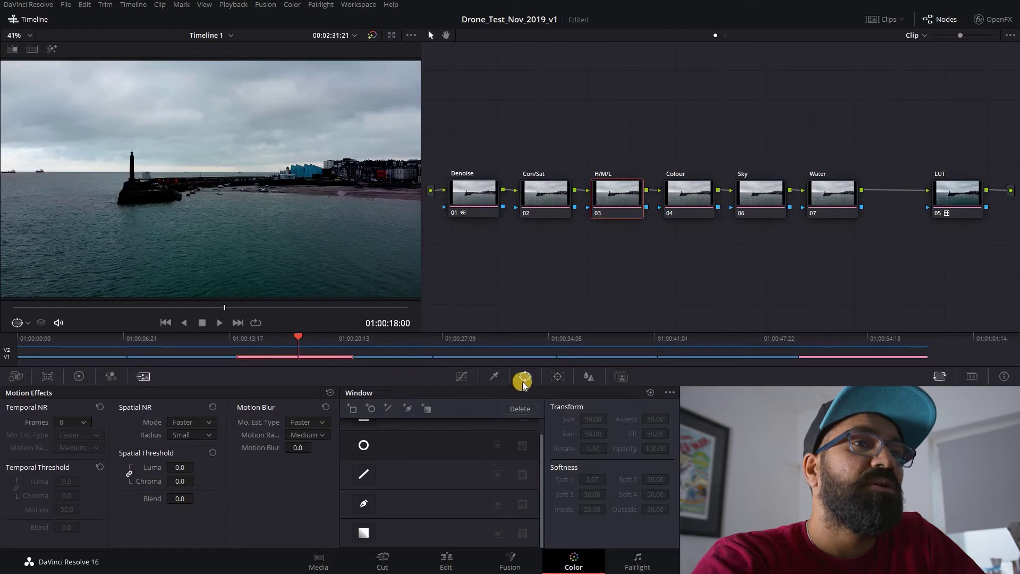
pyautogui.click(83, 375)
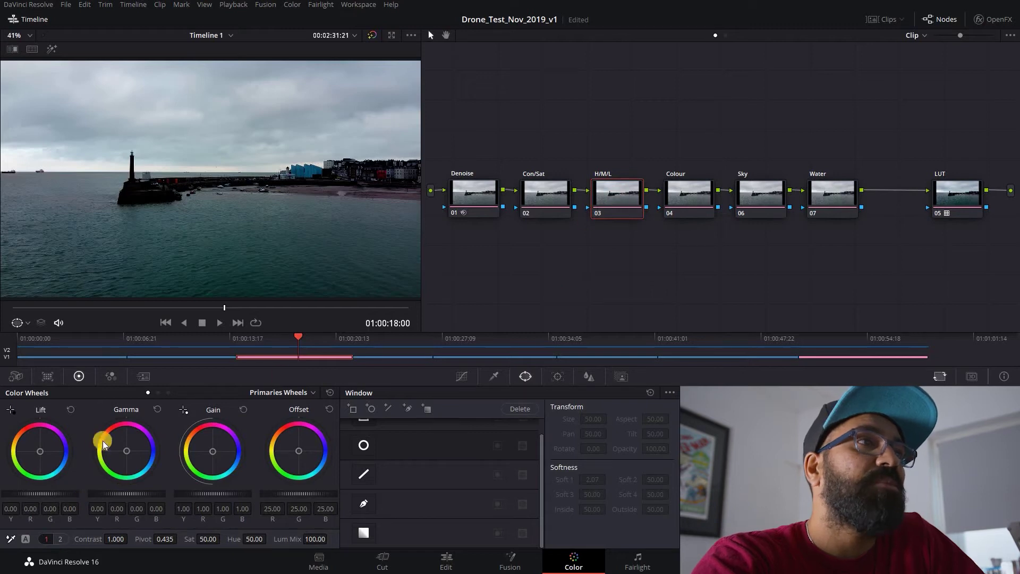
pyautogui.moveTo(36, 493); pyautogui.dragTo(117, 495)
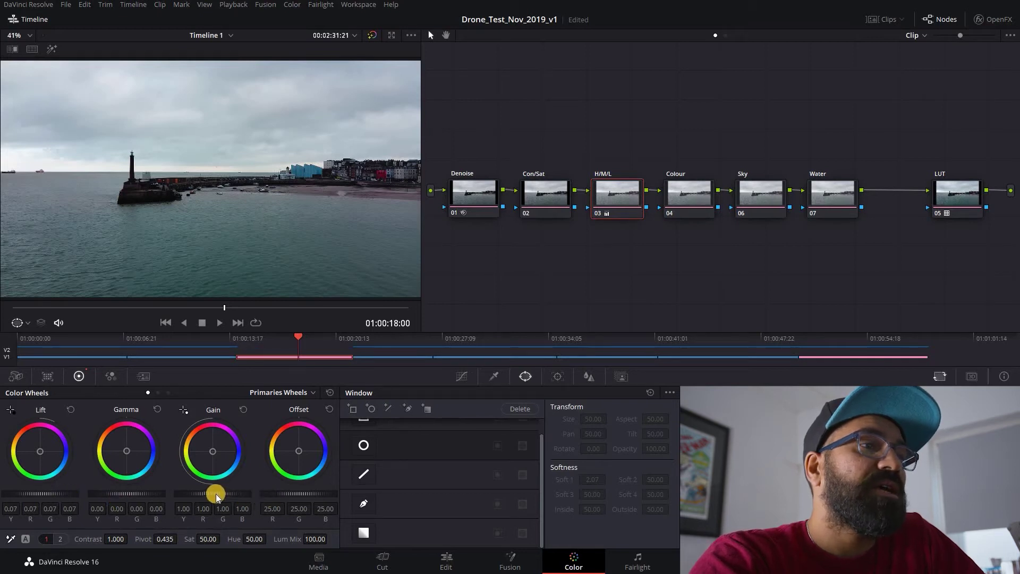
pyautogui.moveTo(215, 492); pyautogui.dragTo(229, 494)
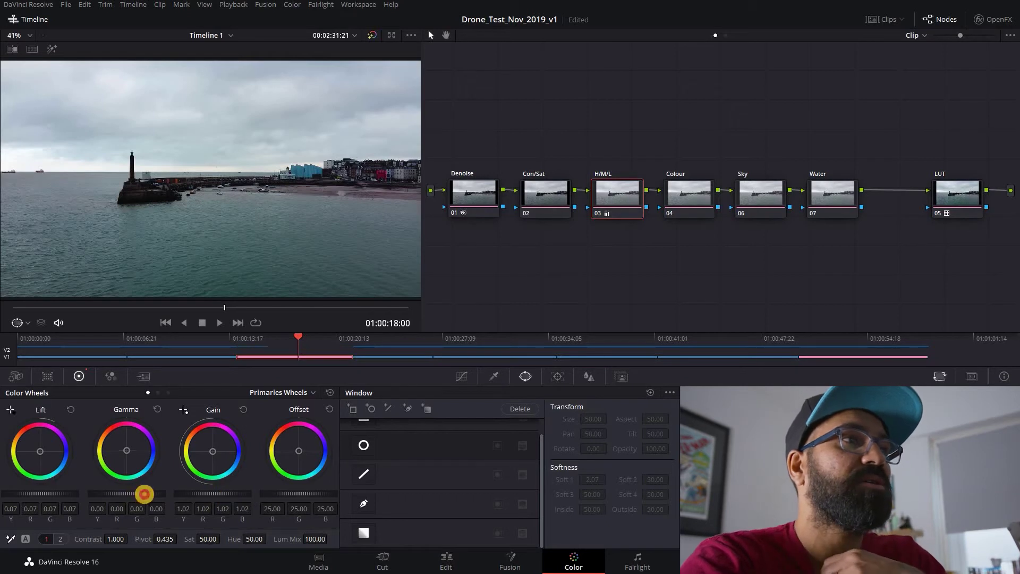
pyautogui.moveTo(161, 494); pyautogui.dragTo(155, 495)
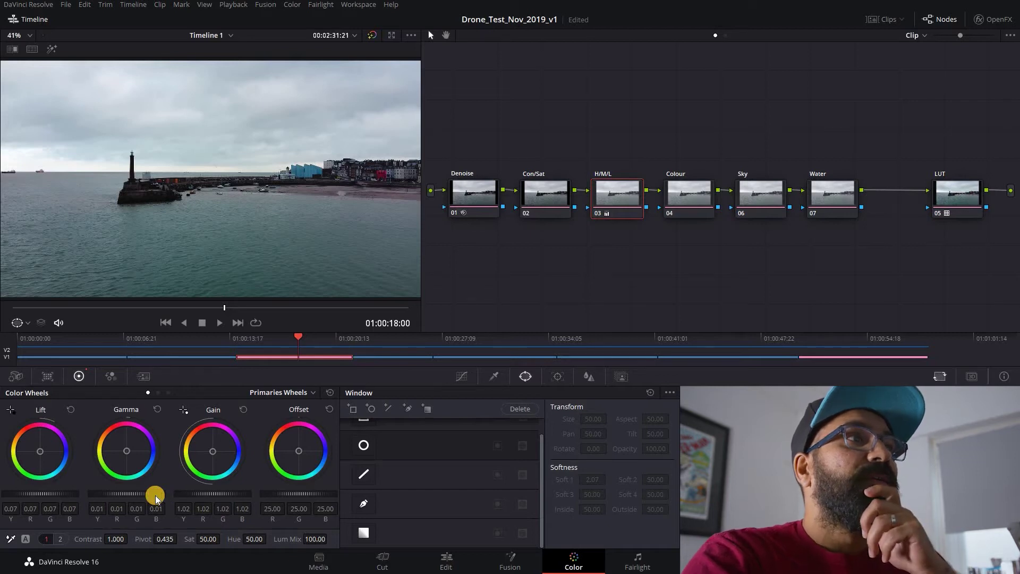
# Step: Scrub the Con/Sat node to Contrast 1.120 and Saturation 65.00 in the primaries bar
pyautogui.click(550, 197)
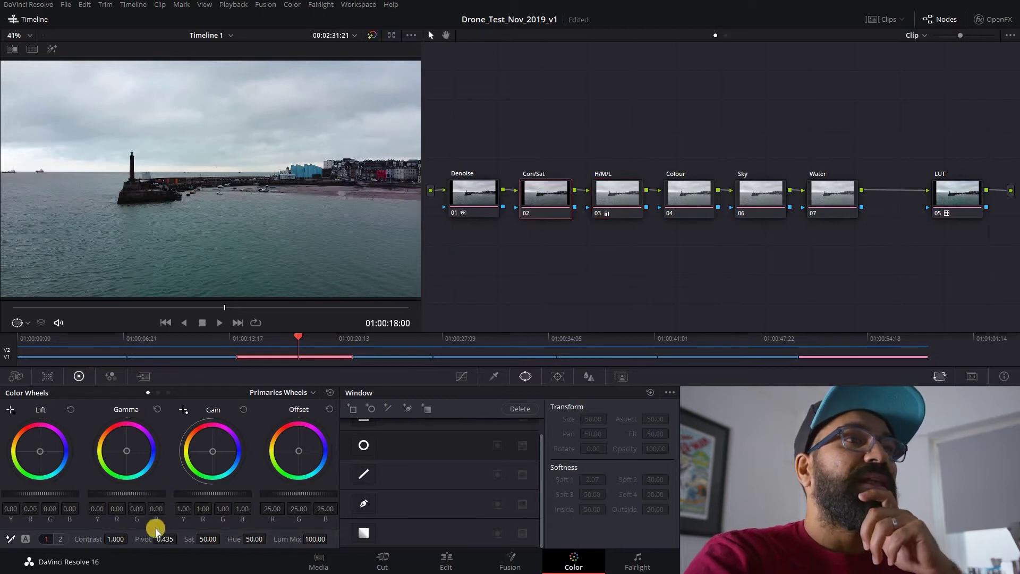
pyautogui.moveTo(77, 540); pyautogui.dragTo(148, 539)
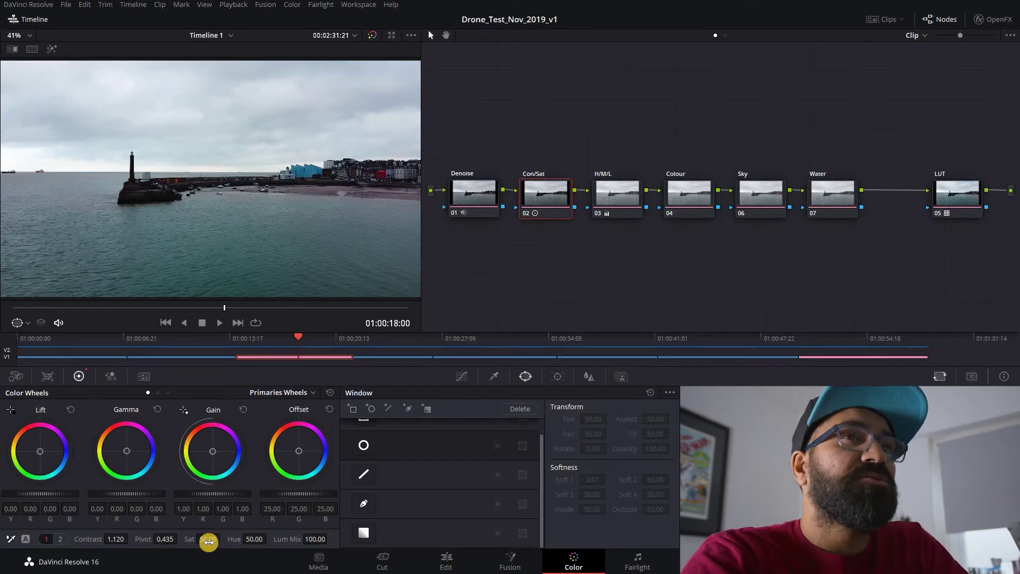
pyautogui.moveTo(207, 540); pyautogui.dragTo(242, 542)
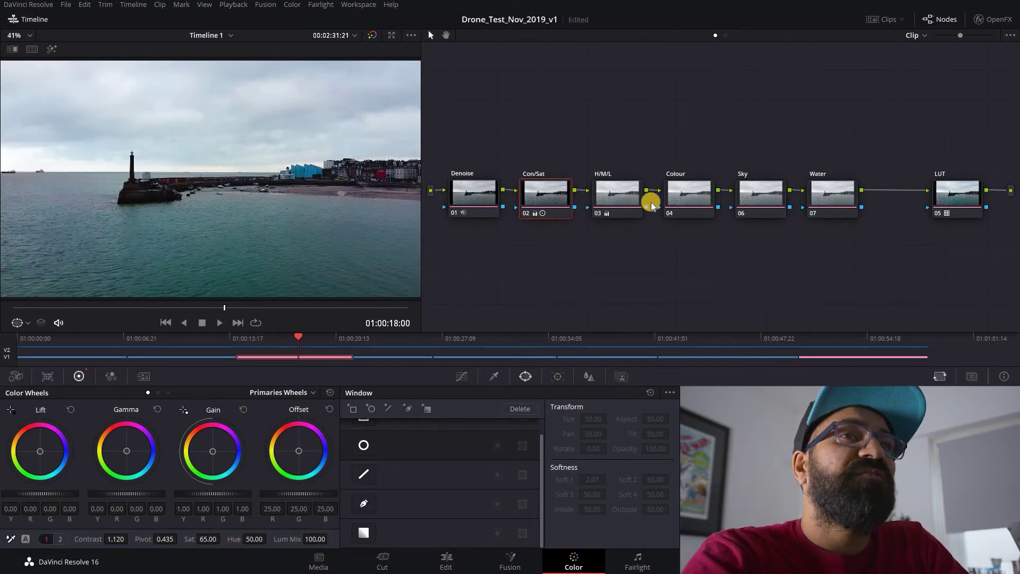
pyautogui.click(681, 193)
pyautogui.click(222, 511)
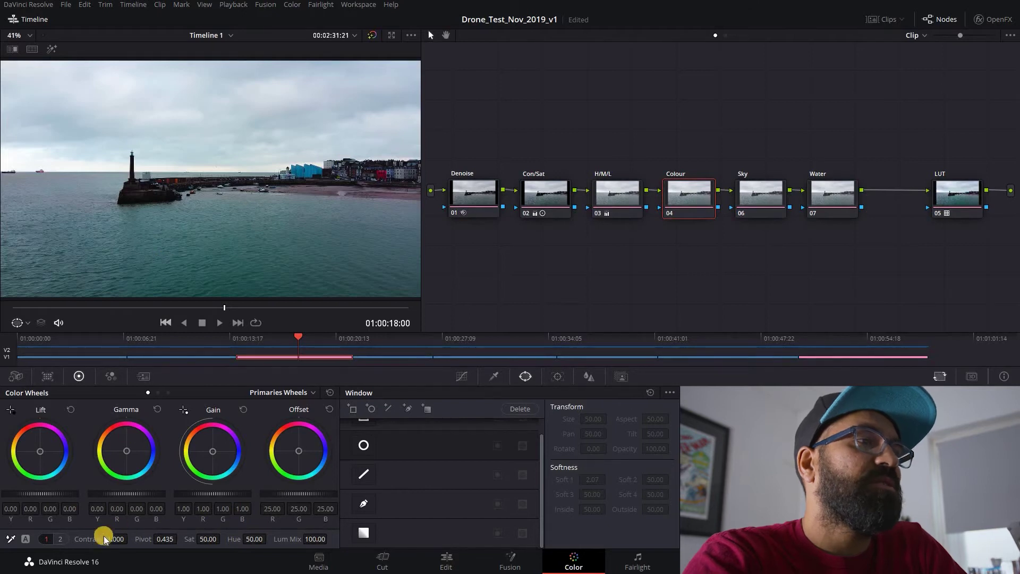
# Step: Set the Colour node's Tint to 9.00 on primaries page 2
pyautogui.click(62, 539)
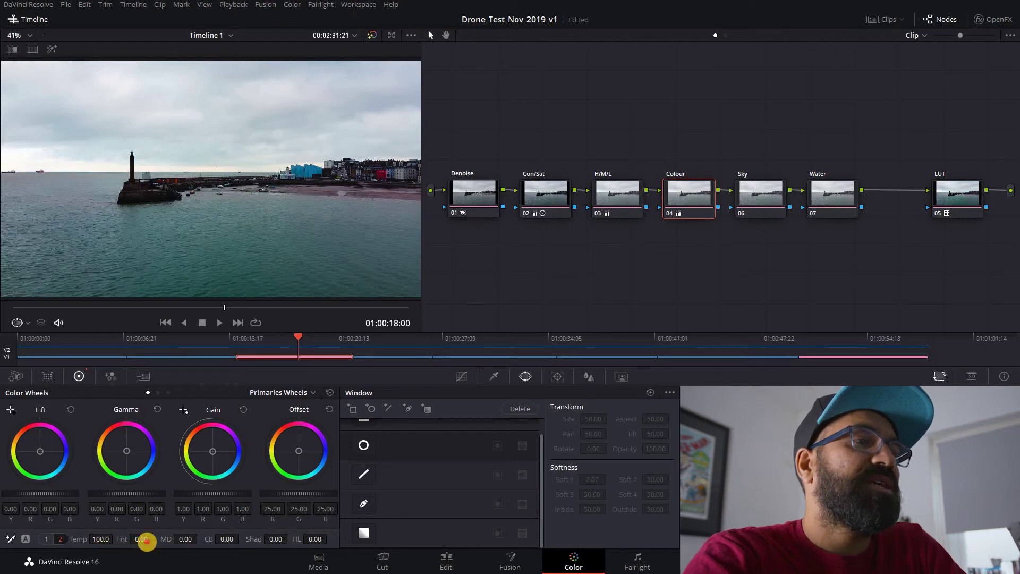
pyautogui.moveTo(151, 541); pyautogui.dragTo(155, 540)
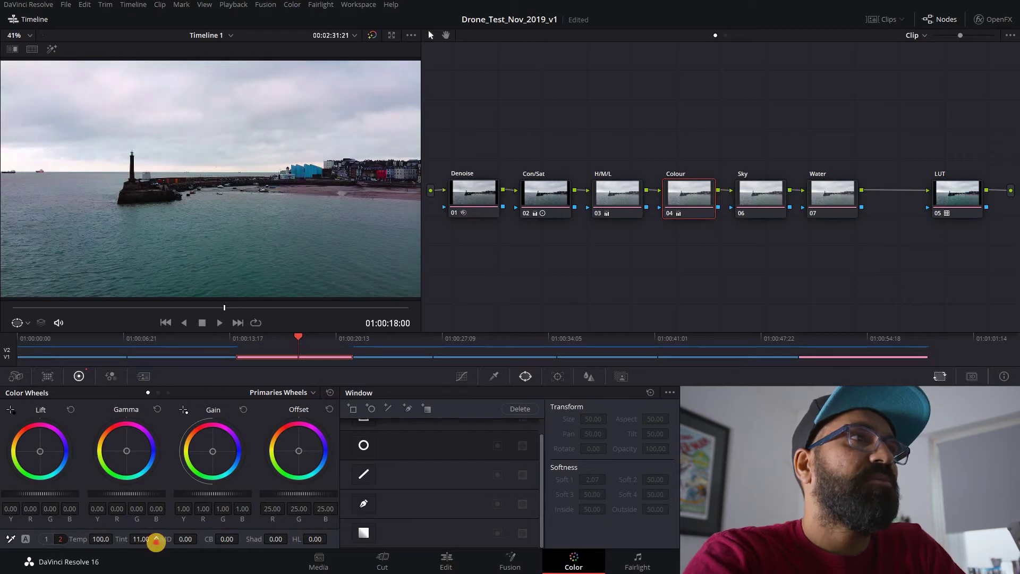
pyautogui.moveTo(156, 541); pyautogui.dragTo(147, 542)
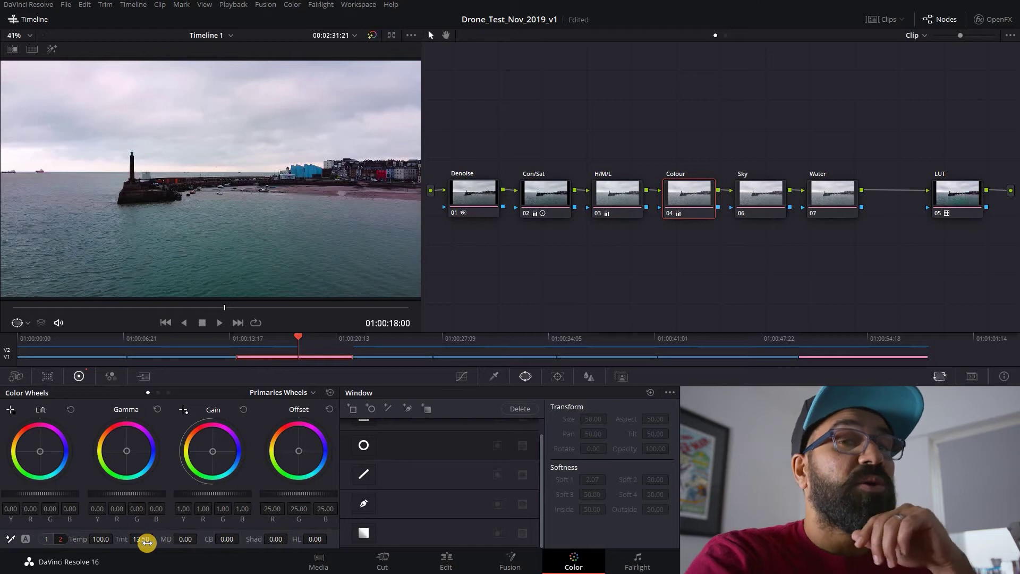
pyautogui.moveTo(143, 542); pyautogui.dragTo(144, 540)
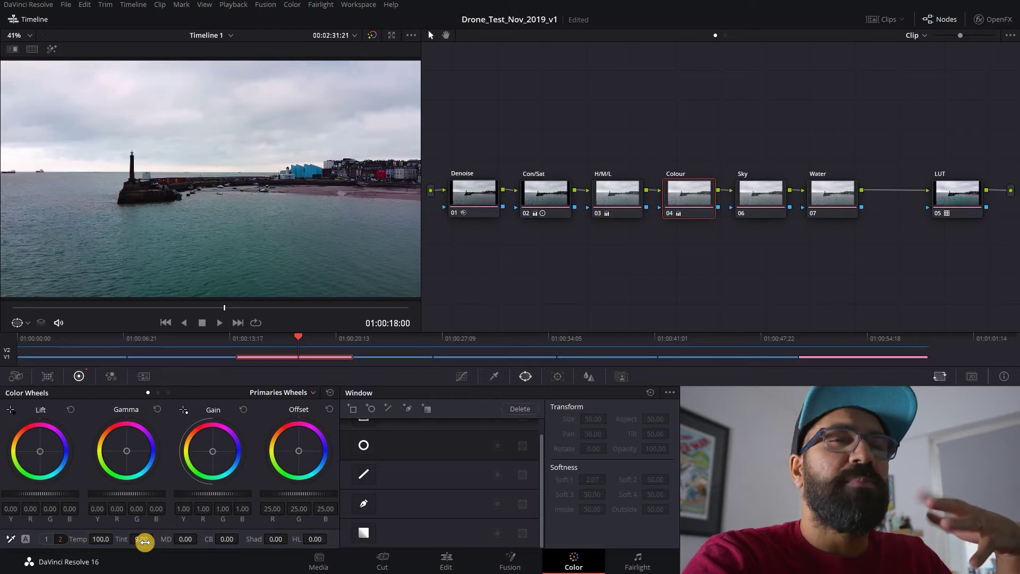
# Step: Raise the Con/Sat node's saturation to 79.20 on primaries page 1
pyautogui.click(542, 199)
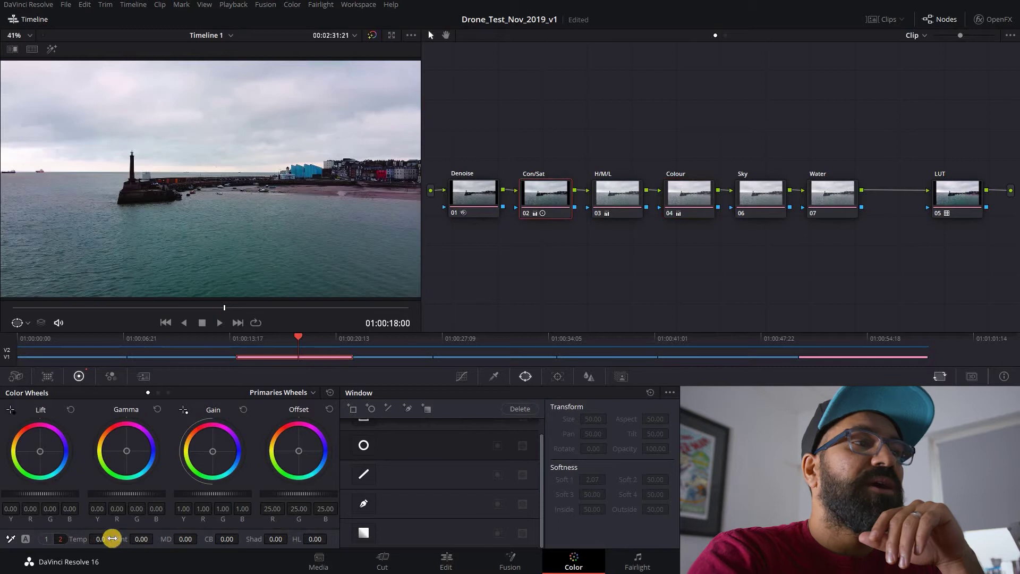
pyautogui.click(47, 539)
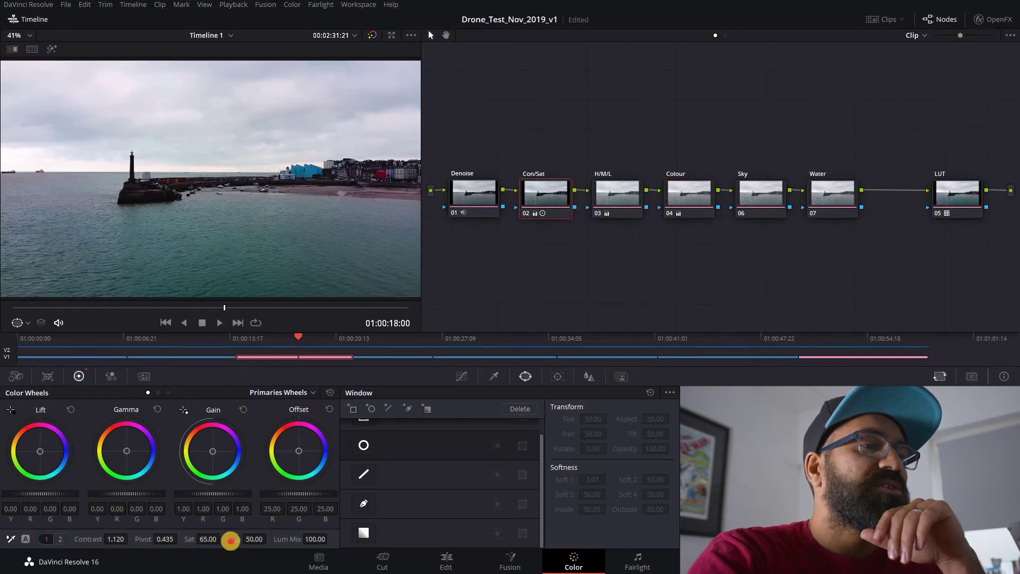
pyautogui.moveTo(253, 539)
pyautogui.mouseDown()
pyautogui.moveTo(269, 539)
pyautogui.moveTo(234, 539)
pyautogui.mouseUp()
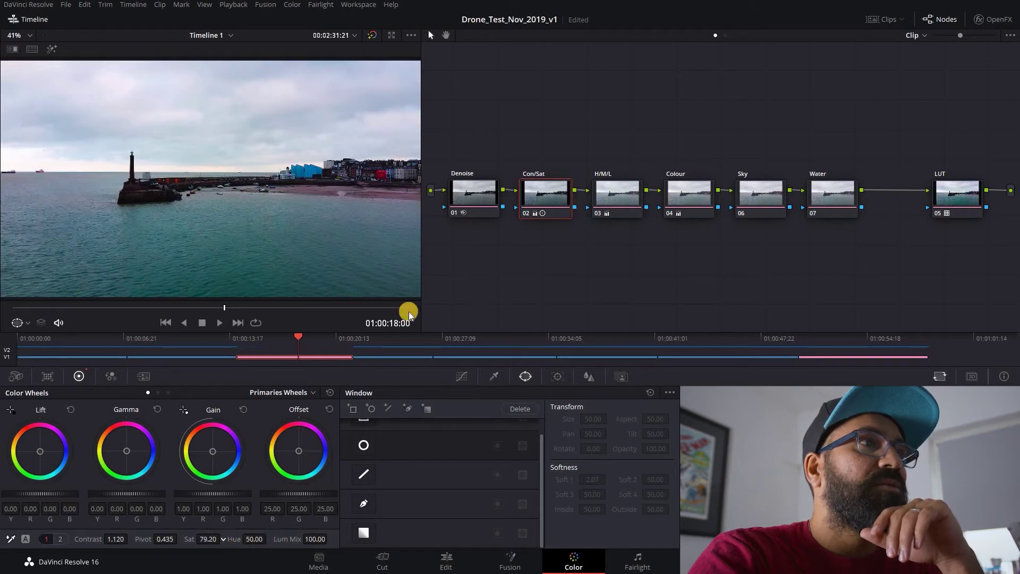
# Step: Add a linear gradient window on the Sky node at the frame top, softened to the waterline
pyautogui.click(761, 192)
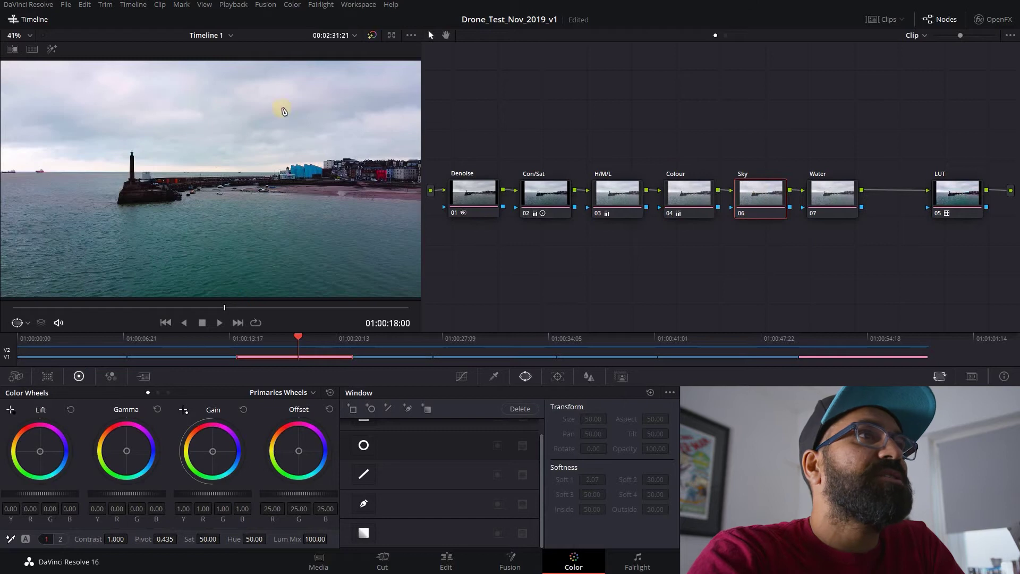
pyautogui.click(365, 531)
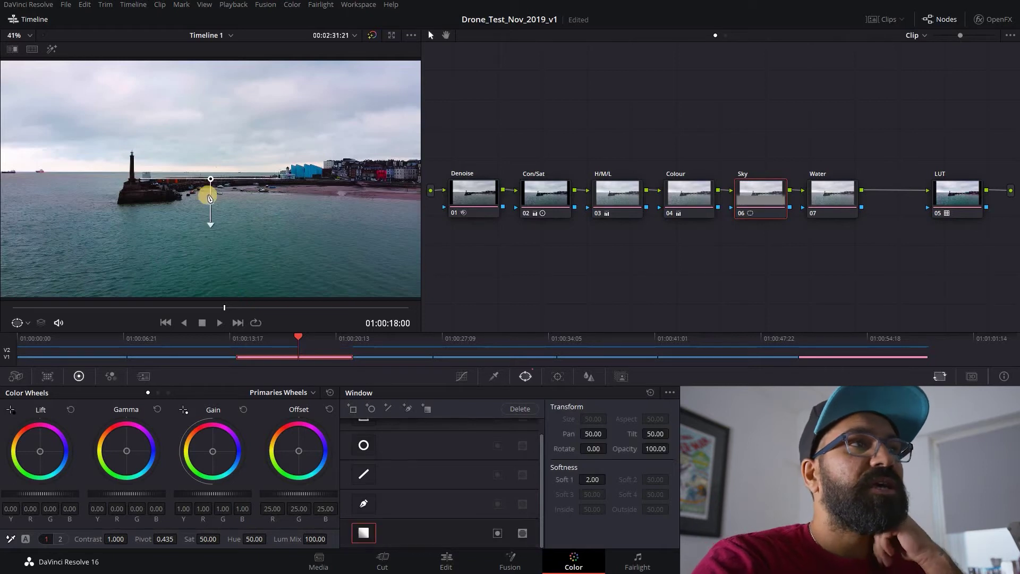
pyautogui.moveTo(210, 199); pyautogui.dragTo(200, 58)
pyautogui.moveTo(200, 104); pyautogui.dragTo(200, 206)
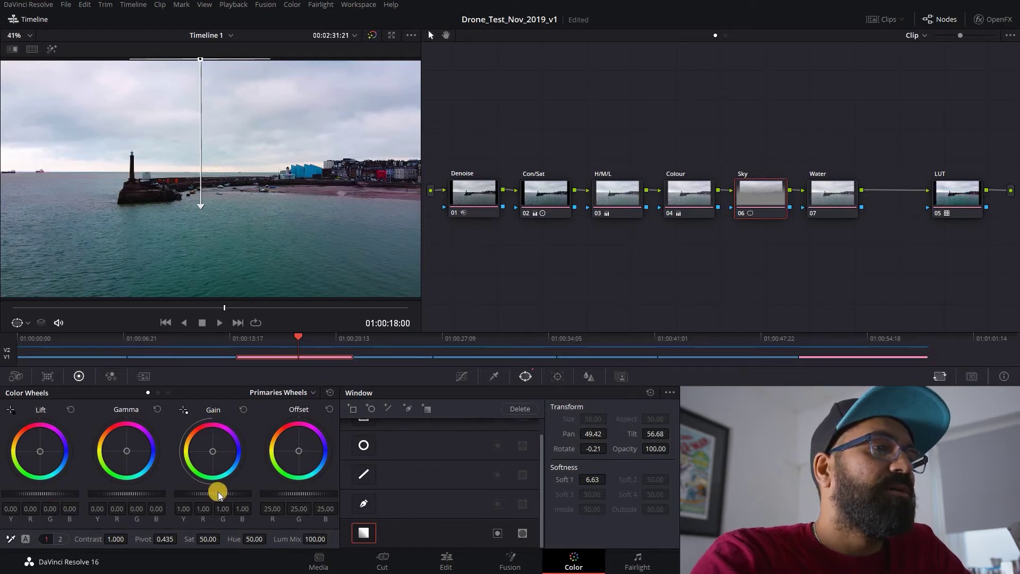
# Step: Set the Sky node to Gain 0.95, Lift -0.06 and Contrast 1.144, comparing with the node bypassed
pyautogui.moveTo(221, 492); pyautogui.dragTo(12, 492)
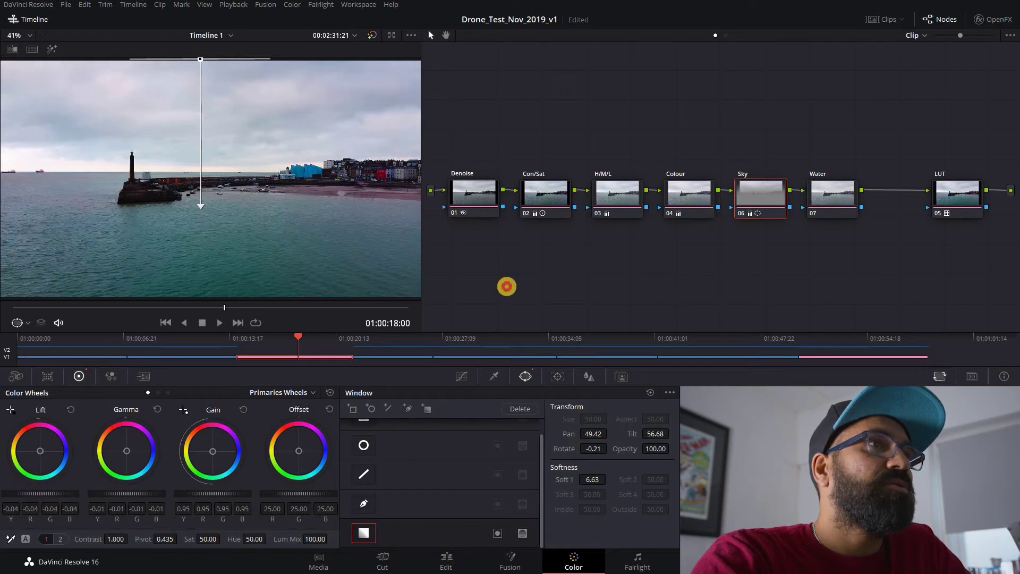
pyautogui.moveTo(501, 286); pyautogui.dragTo(483, 287)
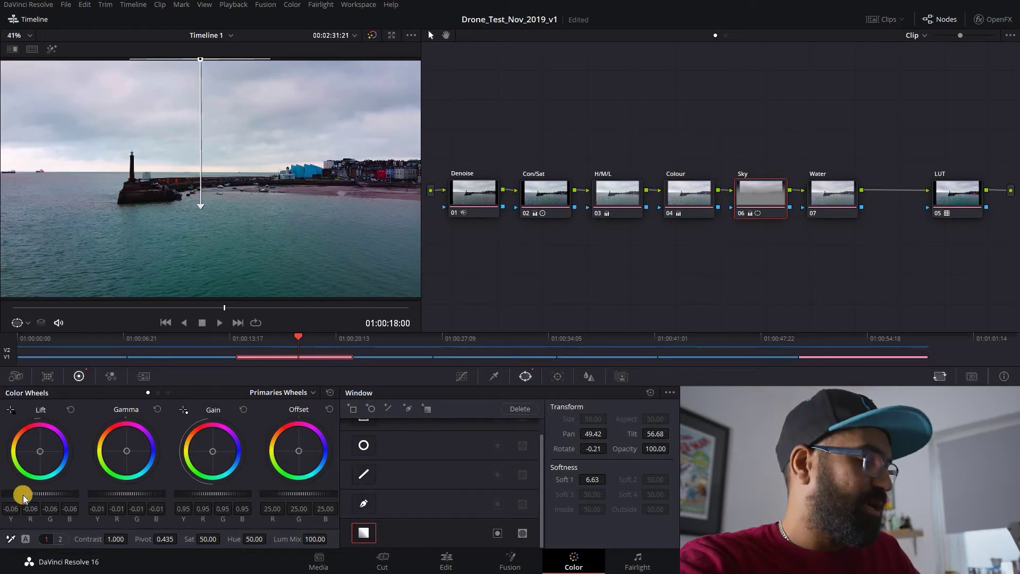
pyautogui.hotkey('ctrl', 'd')
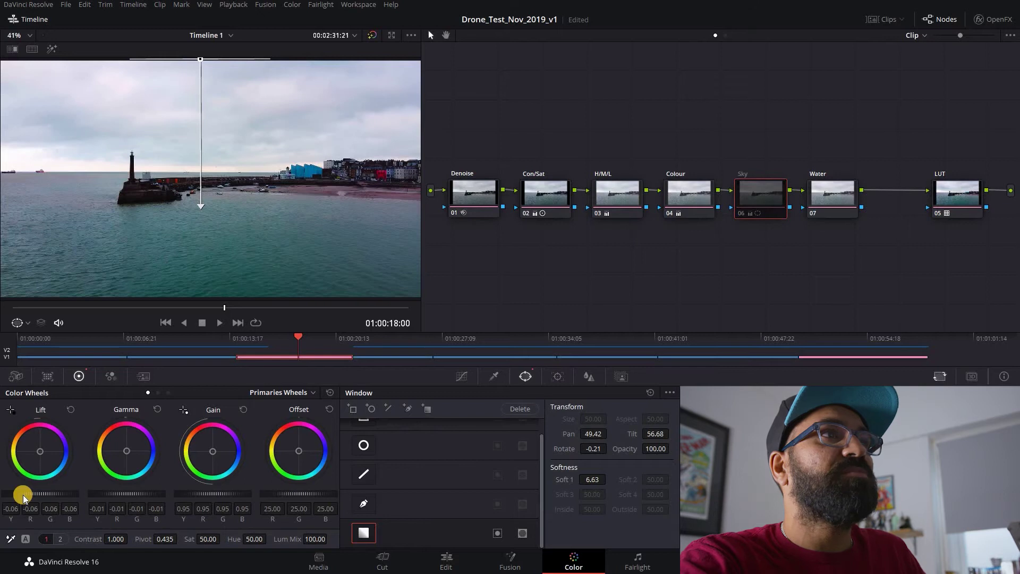
pyautogui.hotkey('ctrl', 'd')
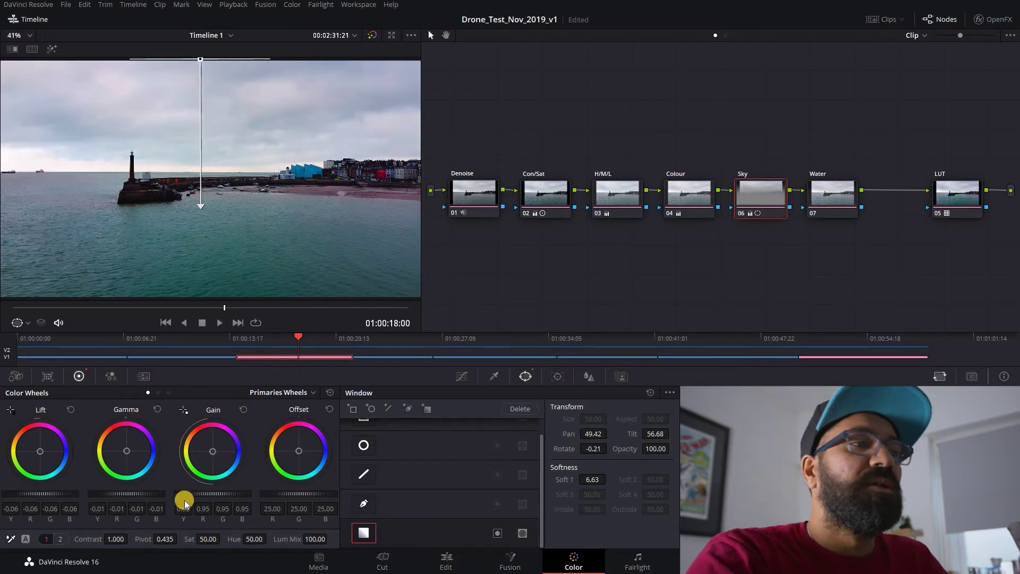
pyautogui.moveTo(121, 539); pyautogui.dragTo(246, 540)
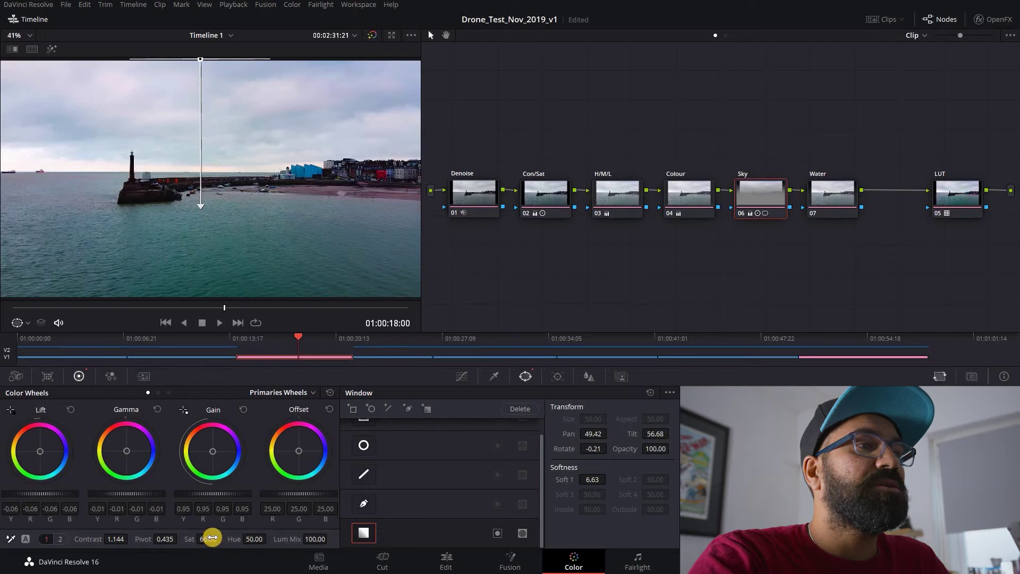
# Step: Set the Sky node's Temp to 220.0 and Tint to 4.00, toggling the node to compare
pyautogui.click(60, 539)
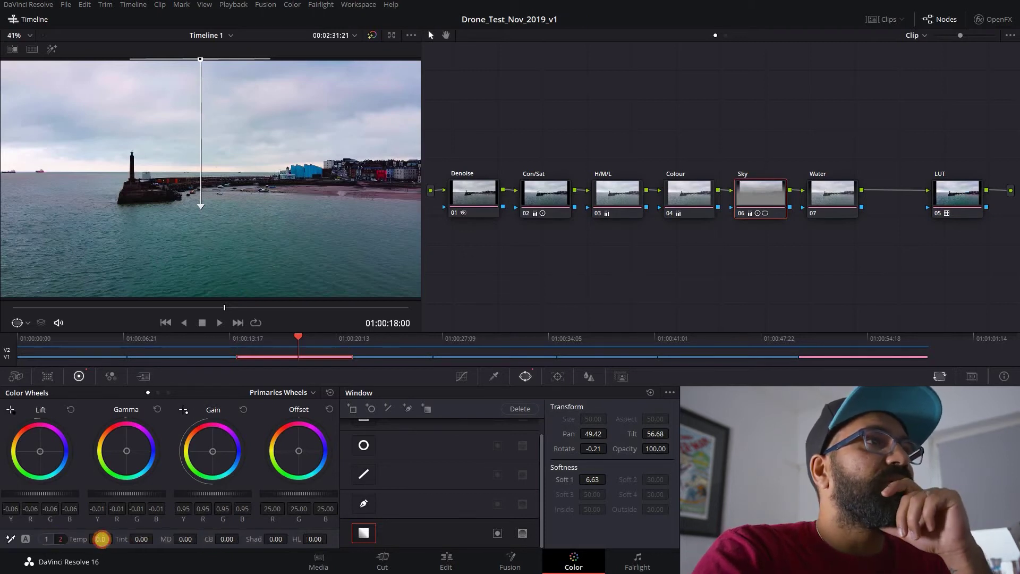
pyautogui.click(96, 540)
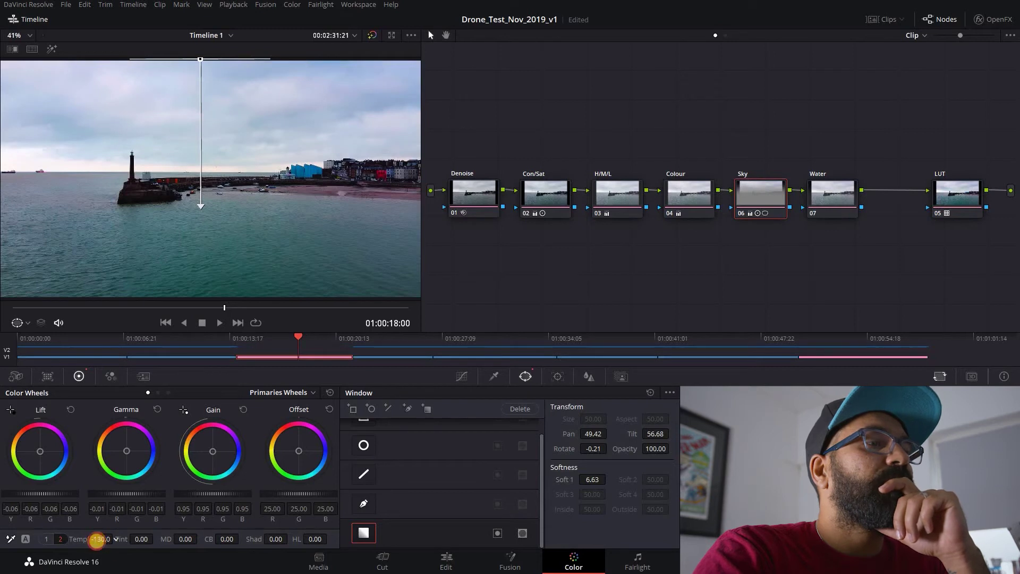
pyautogui.moveTo(96, 539); pyautogui.dragTo(145, 540)
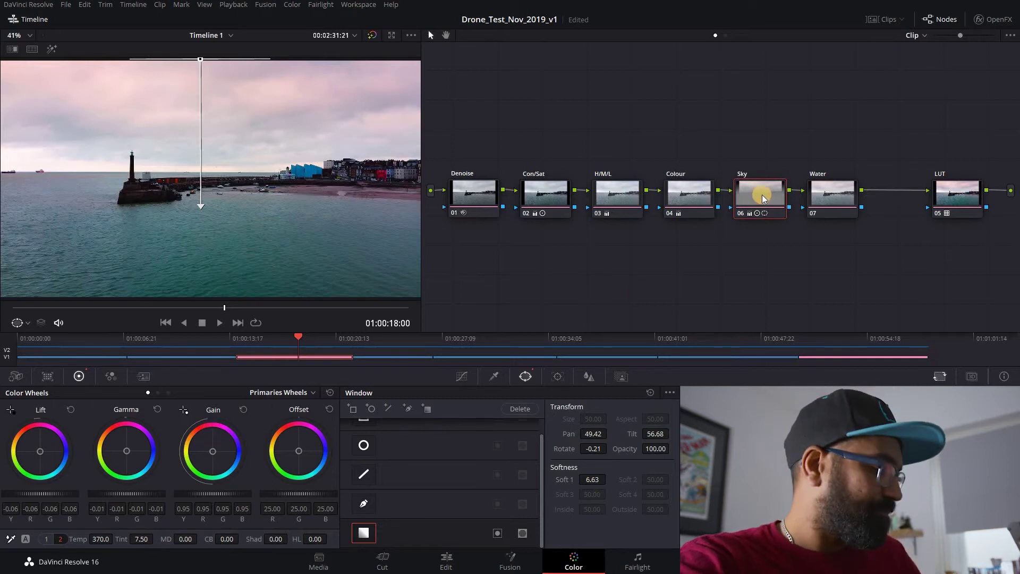
pyautogui.hotkey('ctrl', 'd')
pyautogui.hotkey('ctrl', 'd')
pyautogui.hotkey('ctrl', 'd')
pyautogui.hotkey('ctrl', 'd')
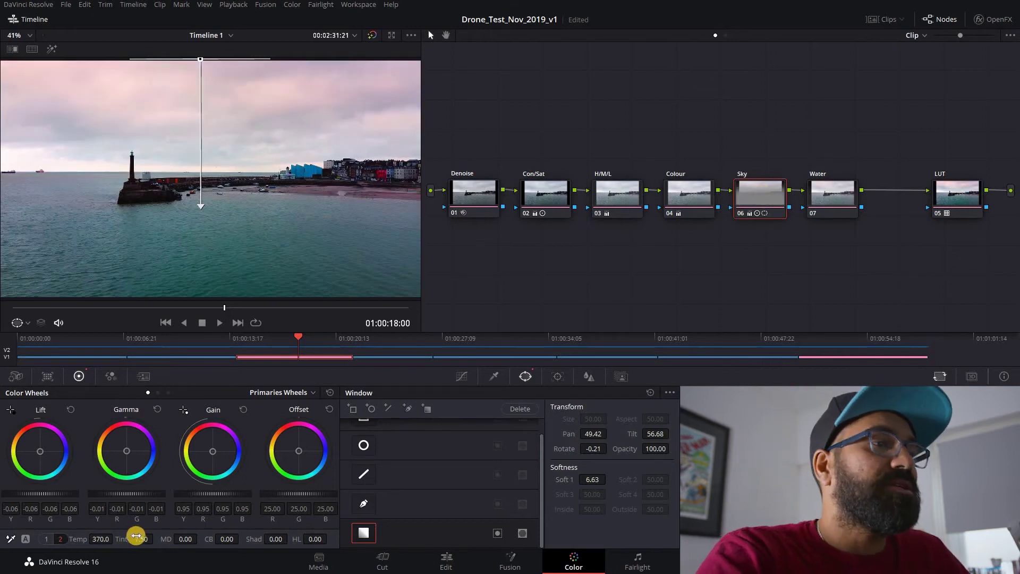
pyautogui.moveTo(134, 545); pyautogui.dragTo(96, 540)
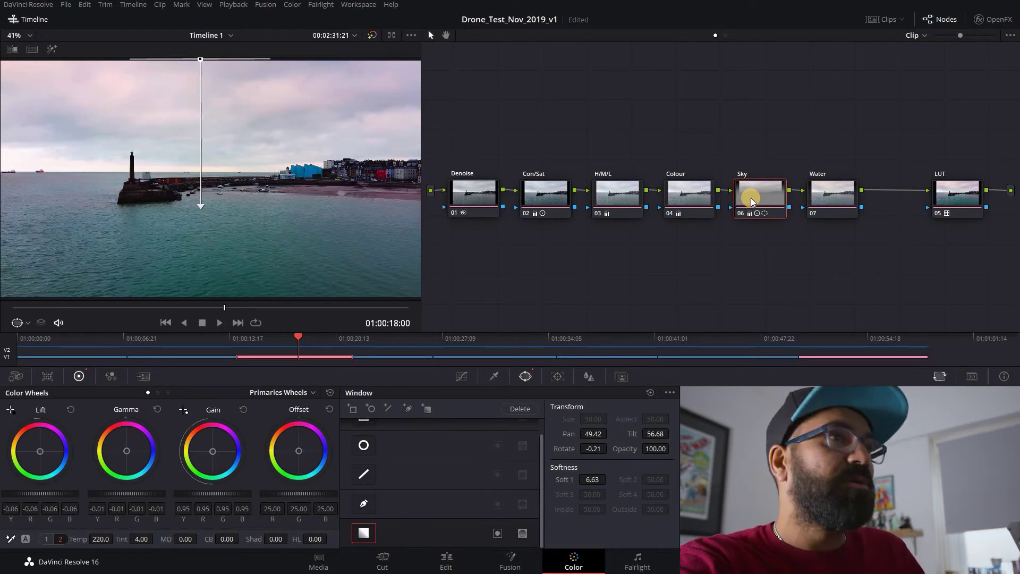
pyautogui.hotkey('ctrl', 'd')
pyautogui.hotkey('ctrl', 'd')
pyautogui.hotkey('ctrl', 'd')
pyautogui.hotkey('ctrl', 'd')
# Step: Push the Sky node to Lift -0.09, Gamma -0.03, Contrast 1.316 and Gain 0.86
pyautogui.click(693, 198)
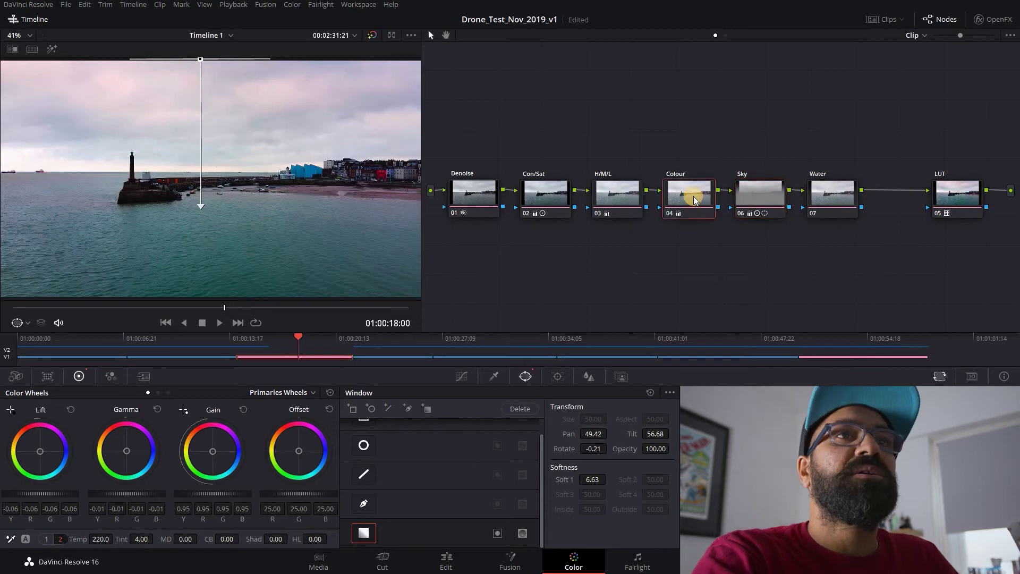
pyautogui.click(757, 189)
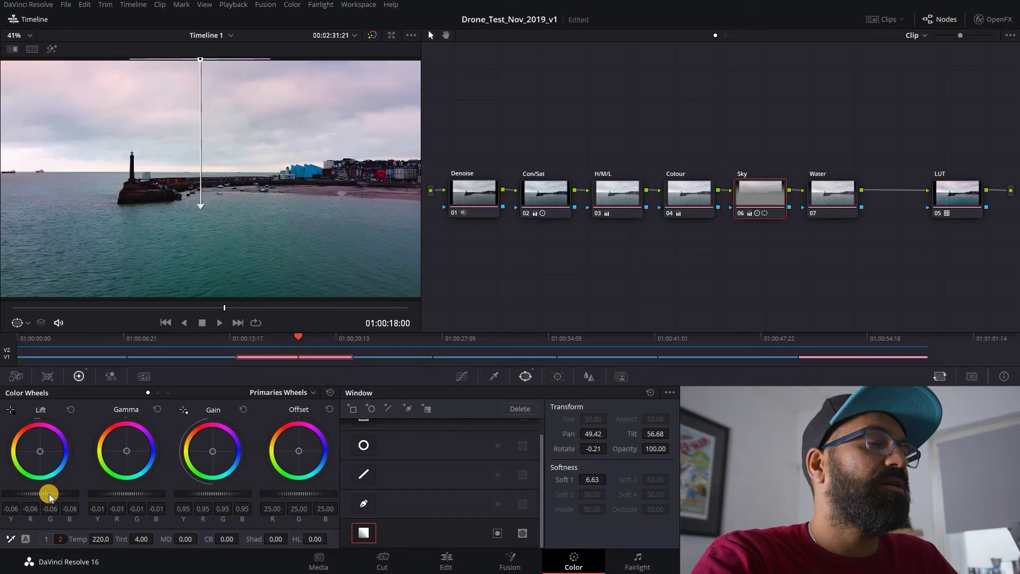
pyautogui.moveTo(46, 493); pyautogui.dragTo(15, 492)
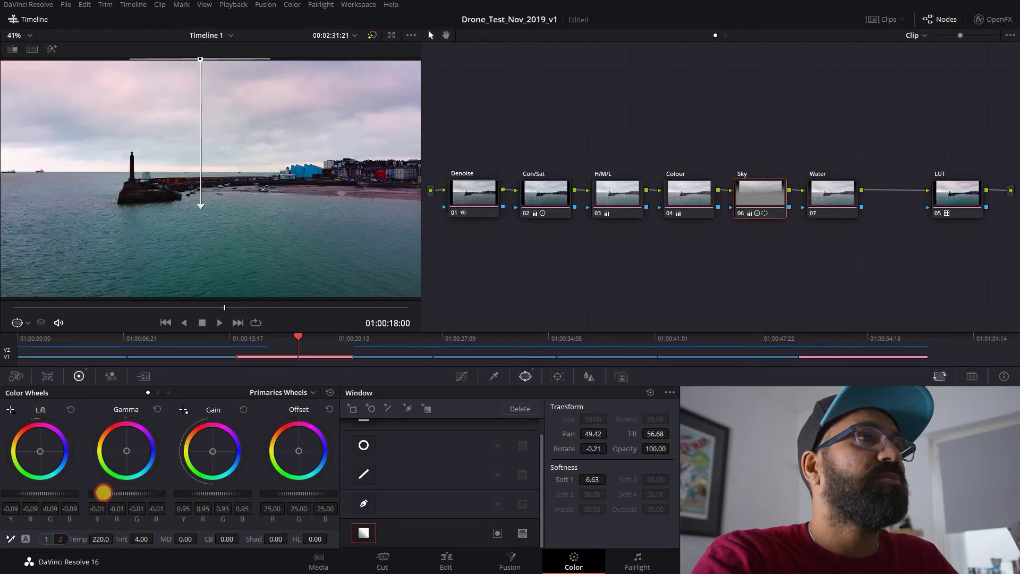
pyautogui.moveTo(98, 493); pyautogui.dragTo(80, 493)
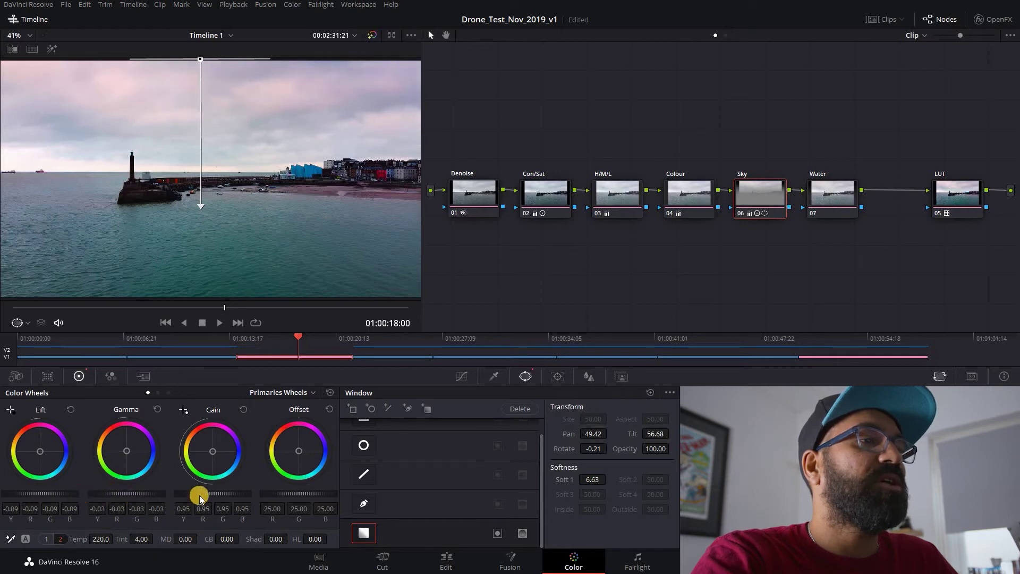
pyautogui.moveTo(198, 492)
pyautogui.mouseDown()
pyautogui.moveTo(237, 491)
pyautogui.moveTo(214, 495)
pyautogui.mouseUp()
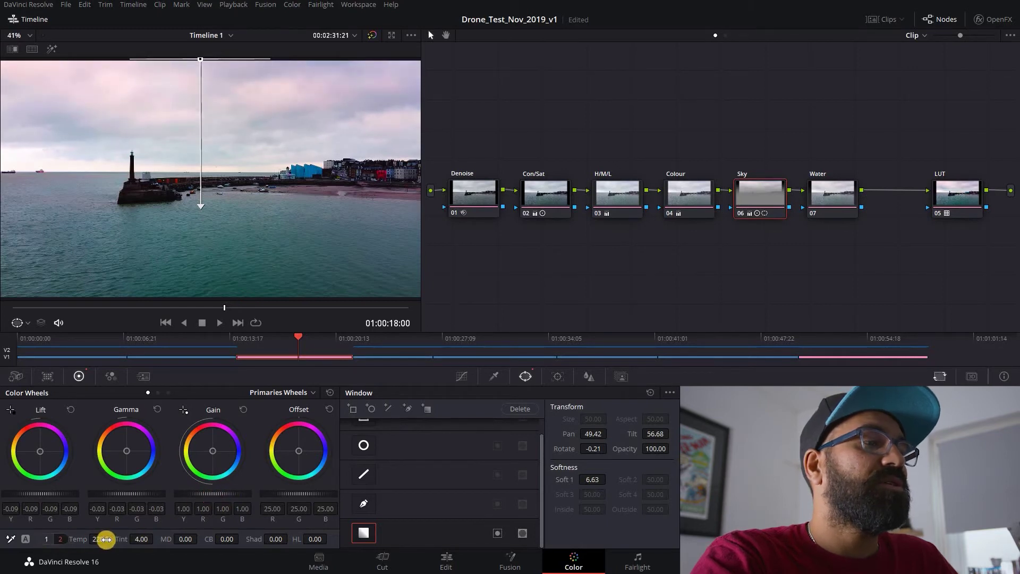
pyautogui.moveTo(166, 540)
pyautogui.mouseDown()
pyautogui.moveTo(175, 539)
pyautogui.moveTo(161, 539)
pyautogui.mouseUp()
pyautogui.click(191, 503)
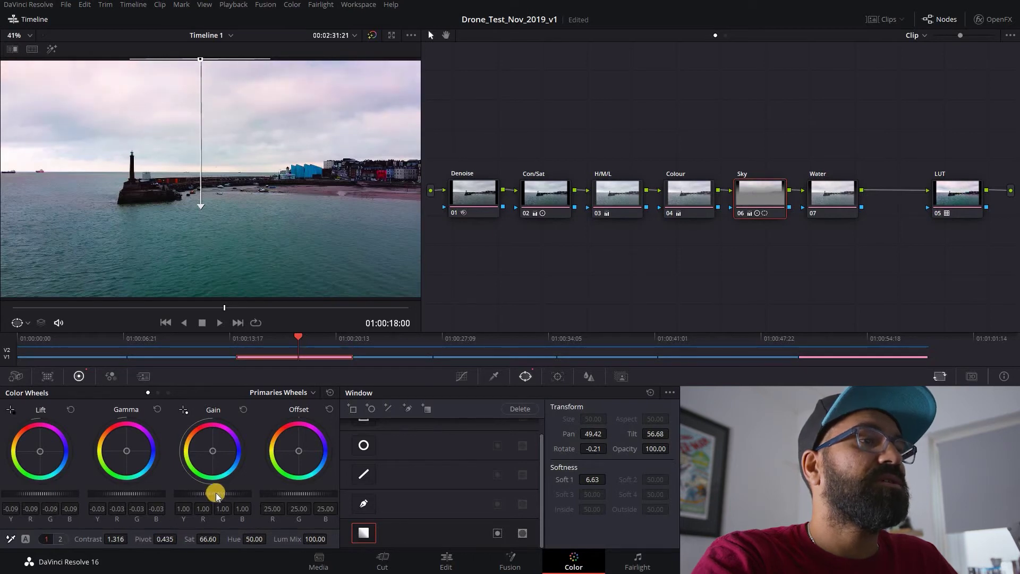
pyautogui.moveTo(217, 493); pyautogui.dragTo(138, 496)
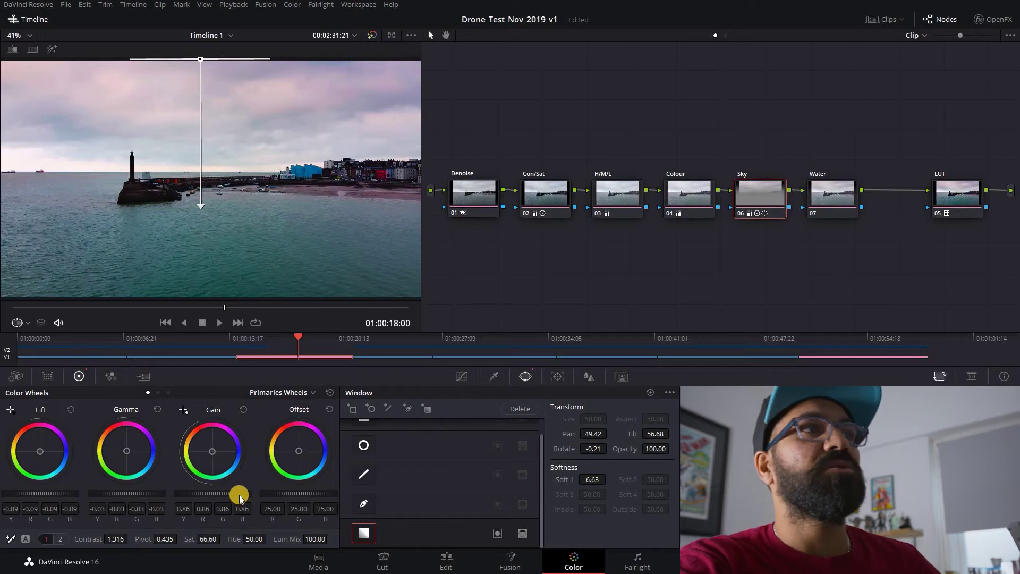
# Step: Give the Water node a linear gradient over the sea, rotated 179.05 with softness 7.31
pyautogui.click(836, 193)
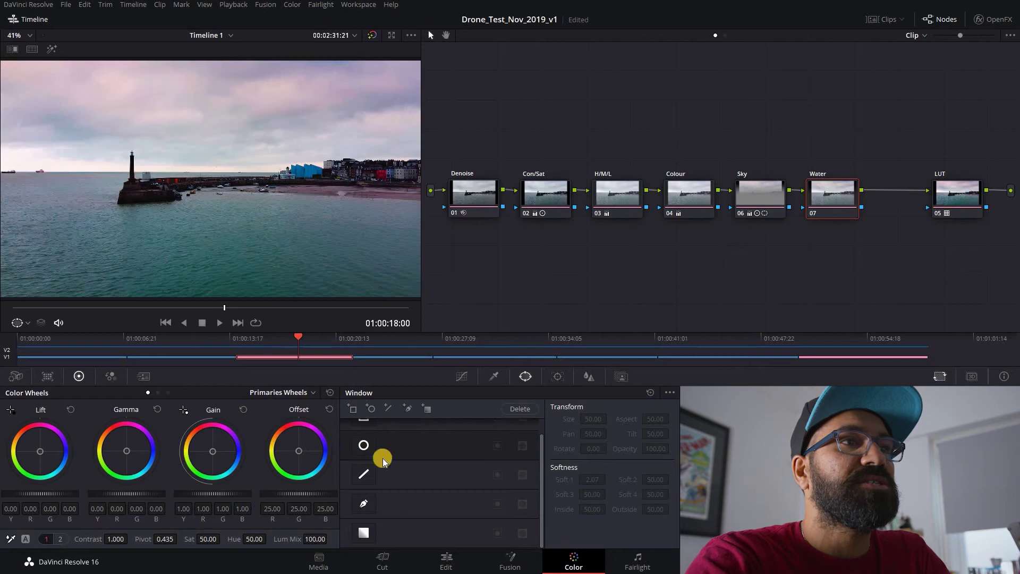
pyautogui.click(363, 533)
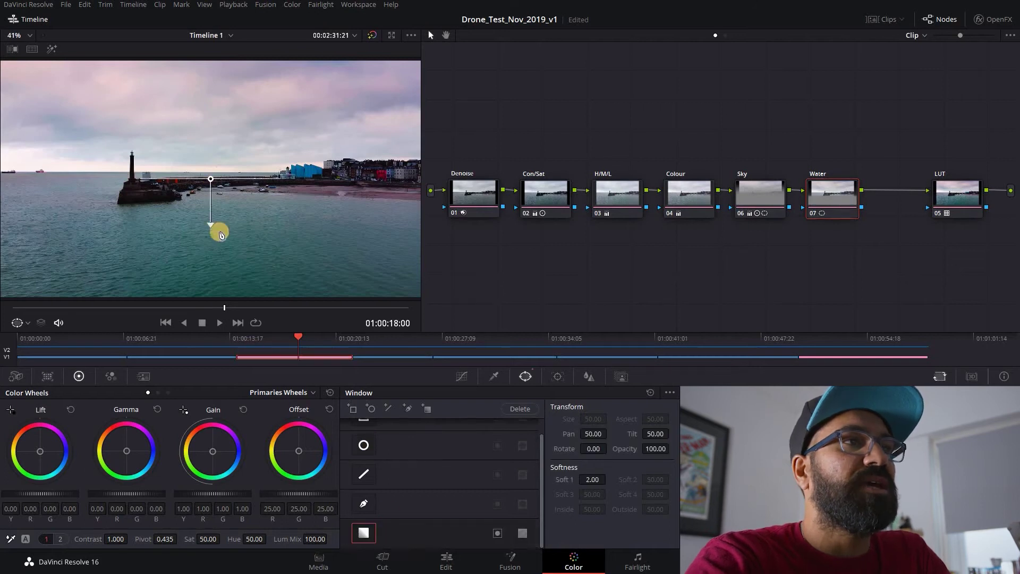
pyautogui.moveTo(210, 227); pyautogui.dragTo(209, 59)
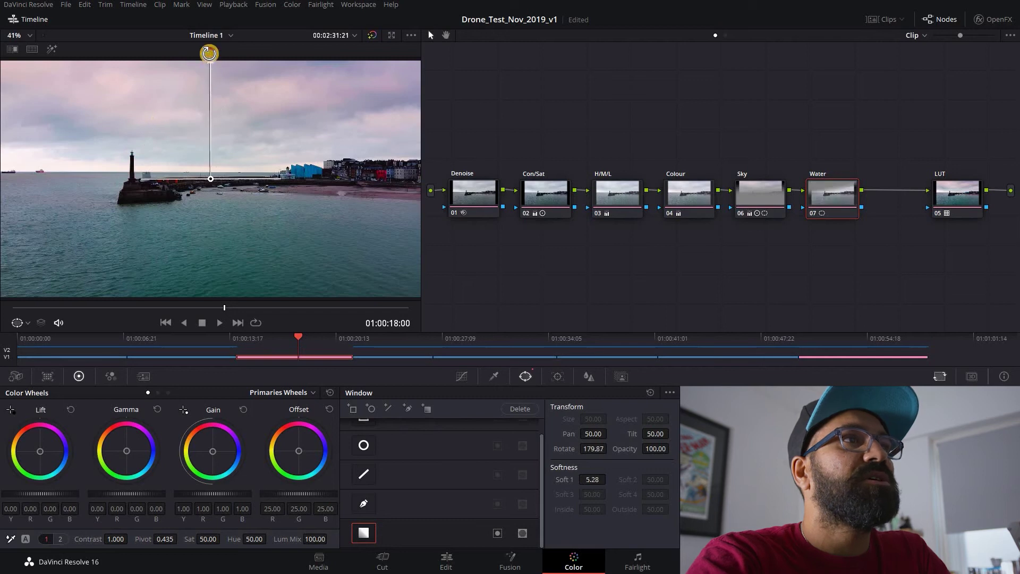
pyautogui.moveTo(208, 53); pyautogui.dragTo(230, 301)
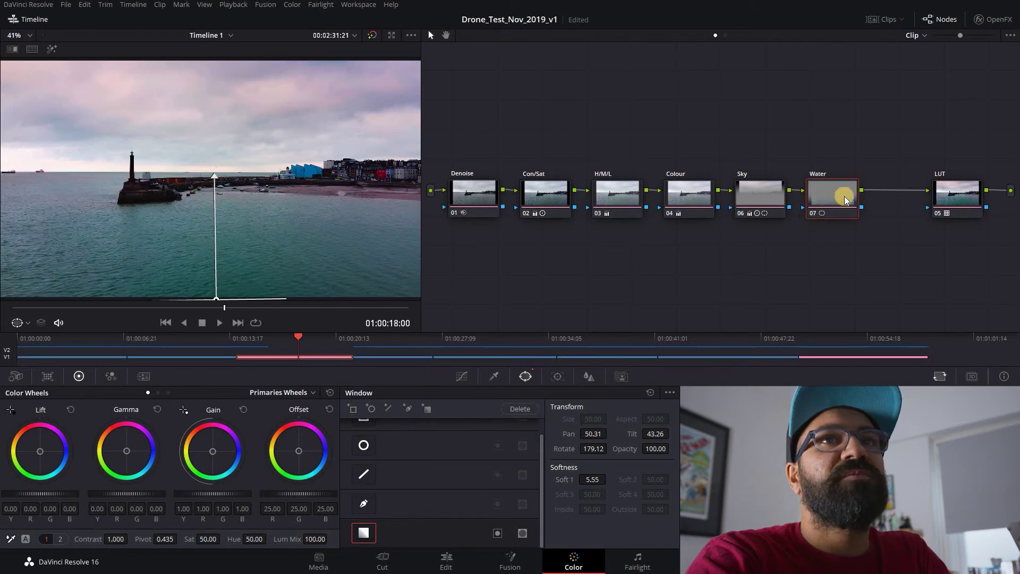
pyautogui.moveTo(211, 178); pyautogui.dragTo(213, 139)
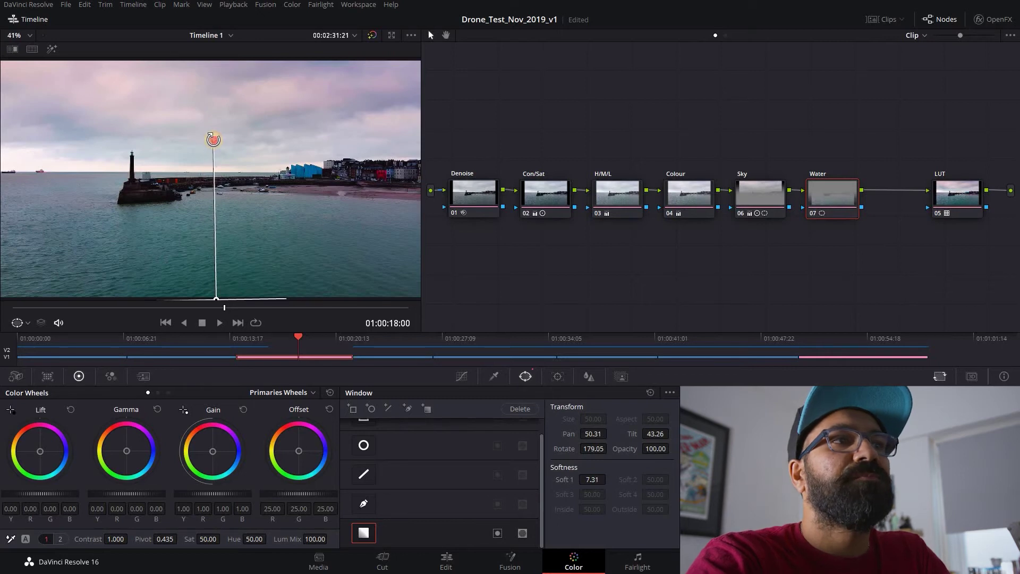
# Step: Darken the Water node with Lift -0.04, Gamma -0.01 and Gain 0.97
pyautogui.moveTo(50, 492); pyautogui.dragTo(12, 498)
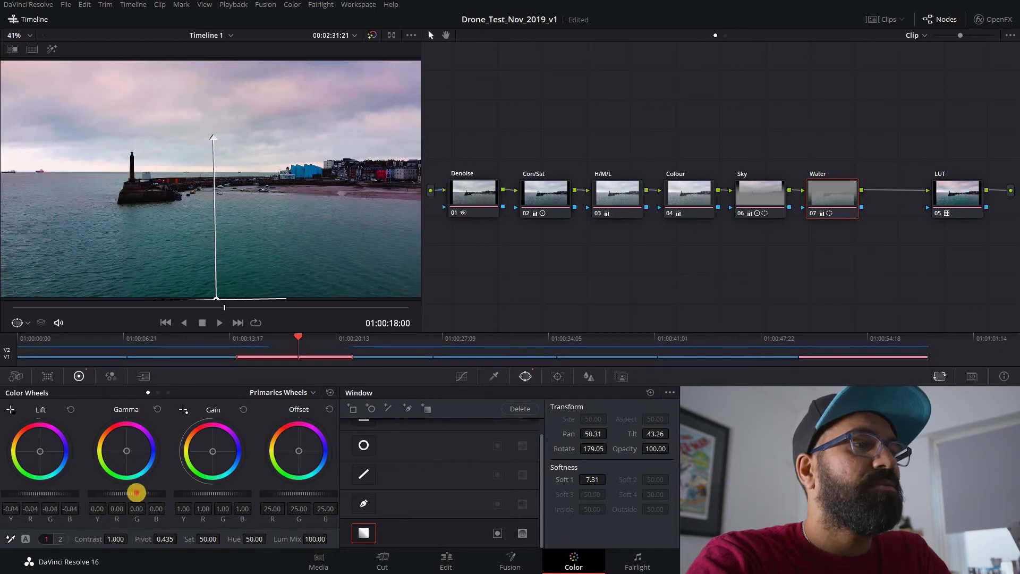
pyautogui.moveTo(136, 492); pyautogui.dragTo(115, 494)
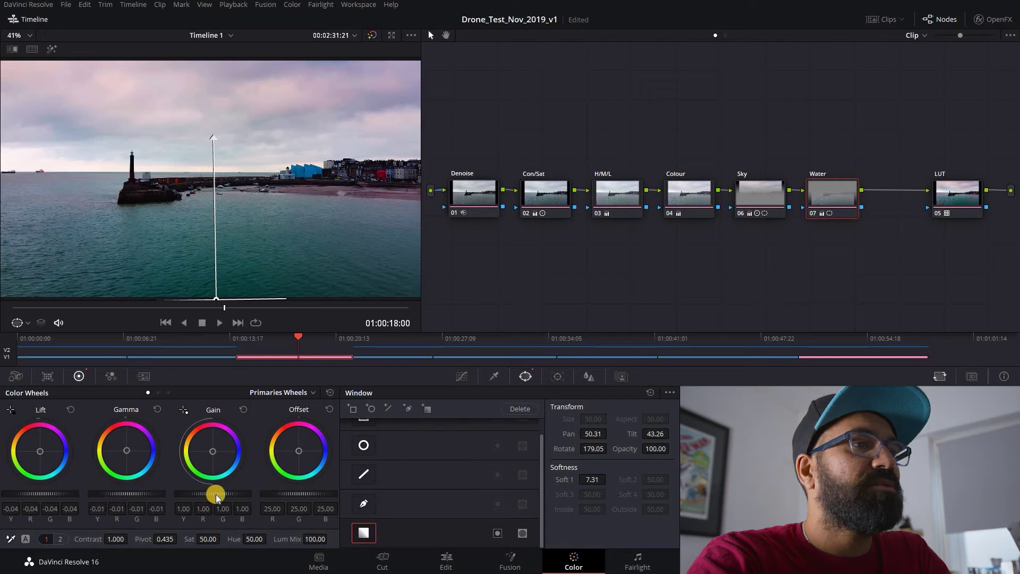
pyautogui.moveTo(215, 493); pyautogui.dragTo(197, 493)
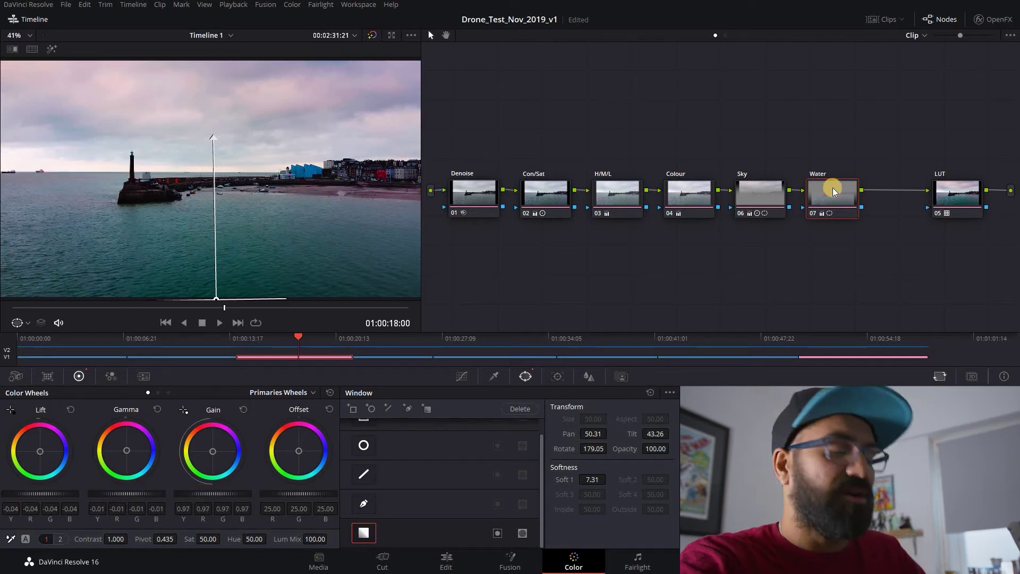
# Step: Toggle the Water node off and on to compare, then save the project
pyautogui.hotkey('ctrl', 'd')
pyautogui.hotkey('ctrl', 'd')
pyautogui.hotkey('ctrl', 'd')
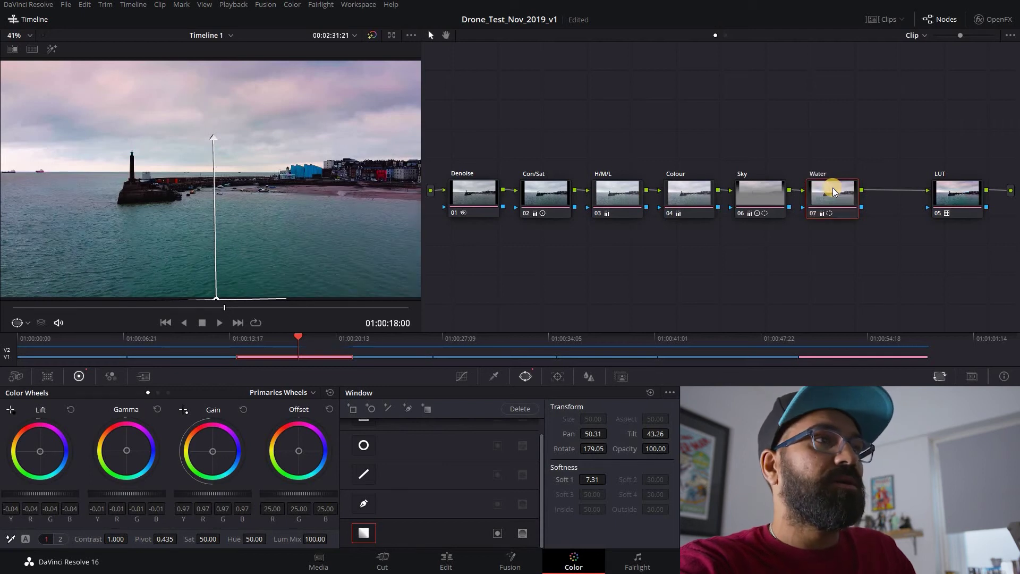
pyautogui.hotkey('ctrl', 'd')
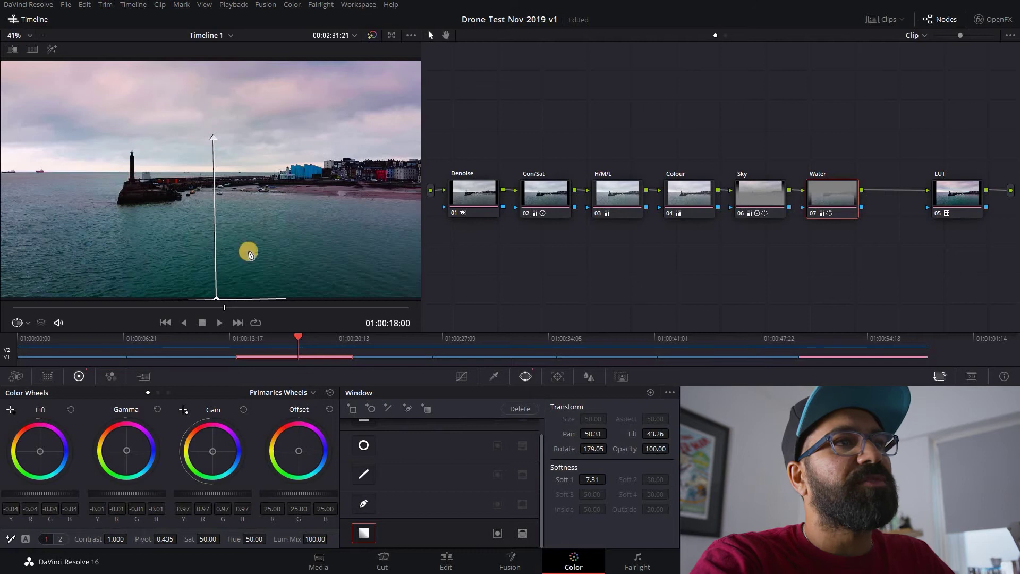
pyautogui.hotkey('ctrl', 's')
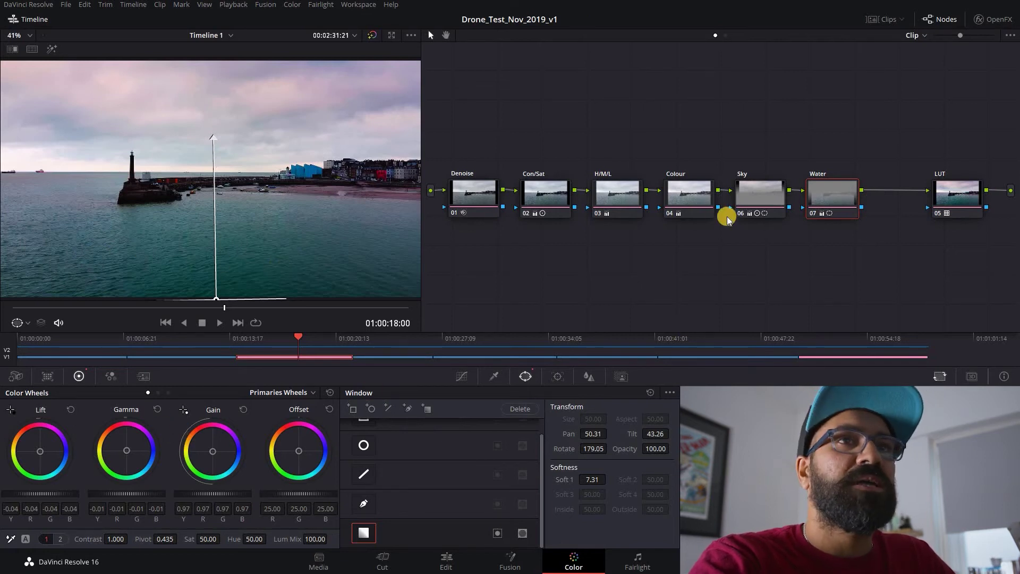
# Step: Raise the Water node's saturation to 58, tint midtones toward blue, and compare with it bypassed
pyautogui.click(62, 539)
pyautogui.click(62, 539)
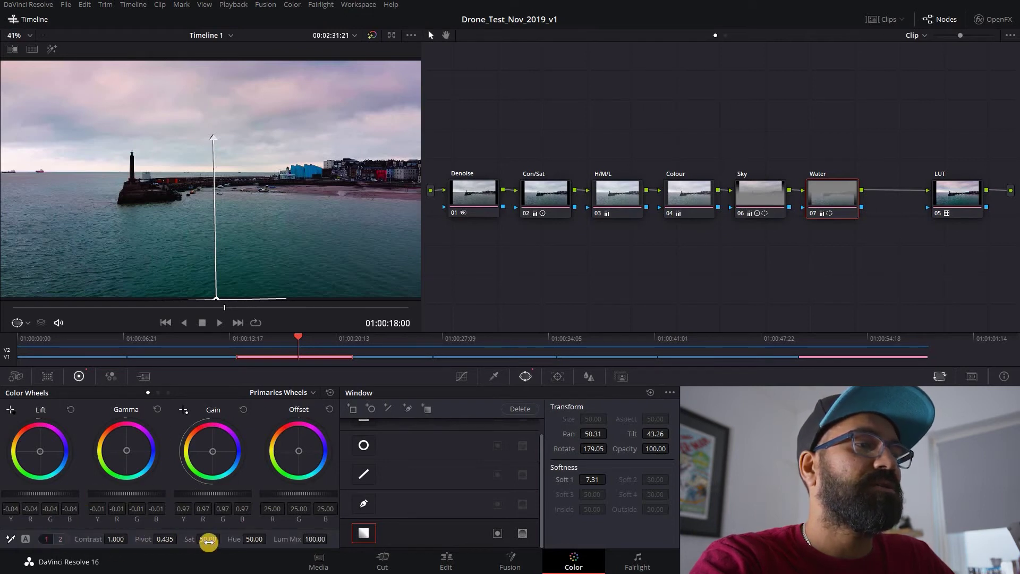
pyautogui.moveTo(209, 540); pyautogui.dragTo(229, 540)
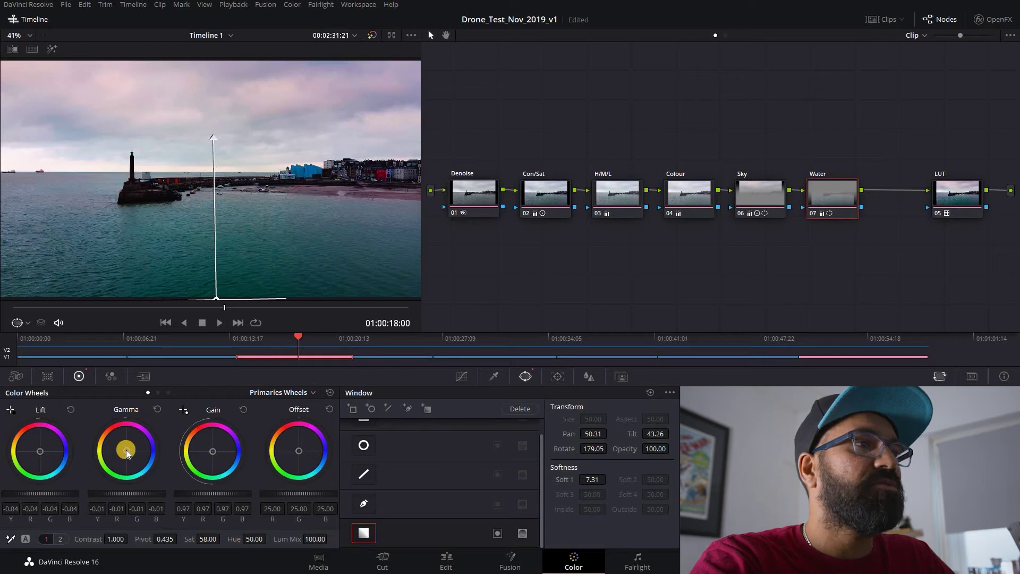
pyautogui.moveTo(126, 449); pyautogui.dragTo(140, 457)
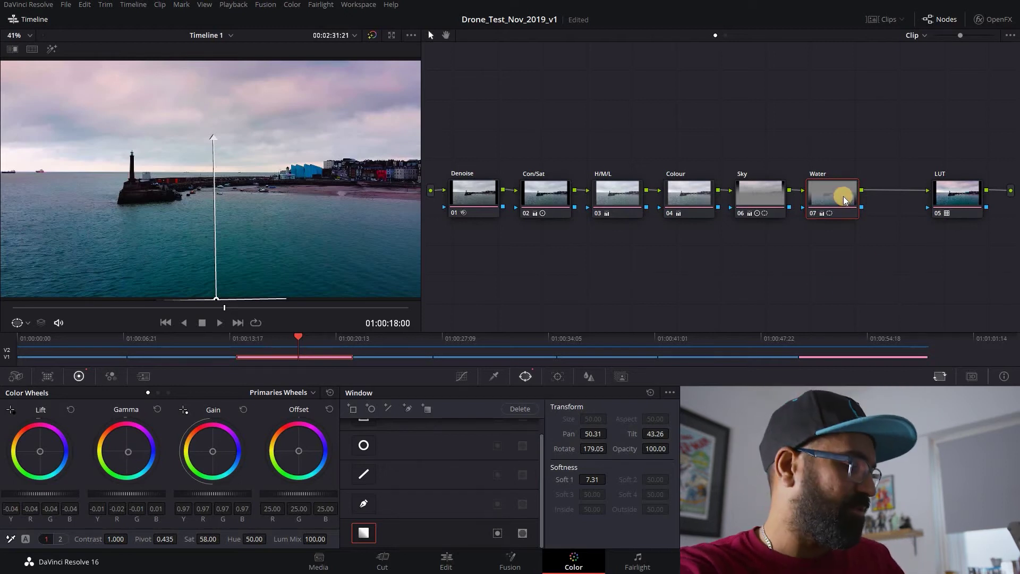
pyautogui.hotkey('ctrl', 'd')
pyautogui.hotkey('ctrl', 'd')
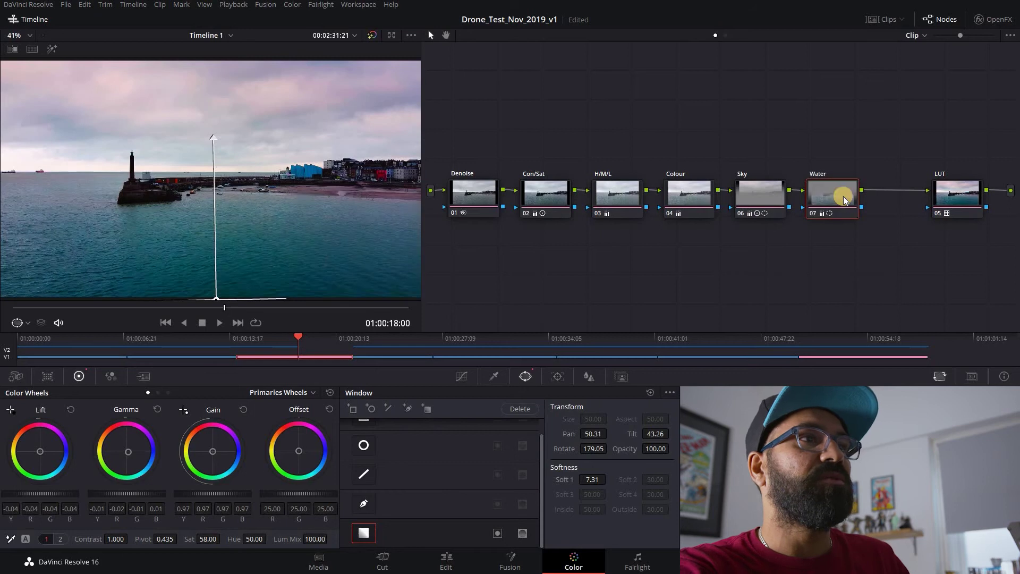
pyautogui.hotkey('ctrl', 'd')
pyautogui.hotkey('ctrl', 'd')
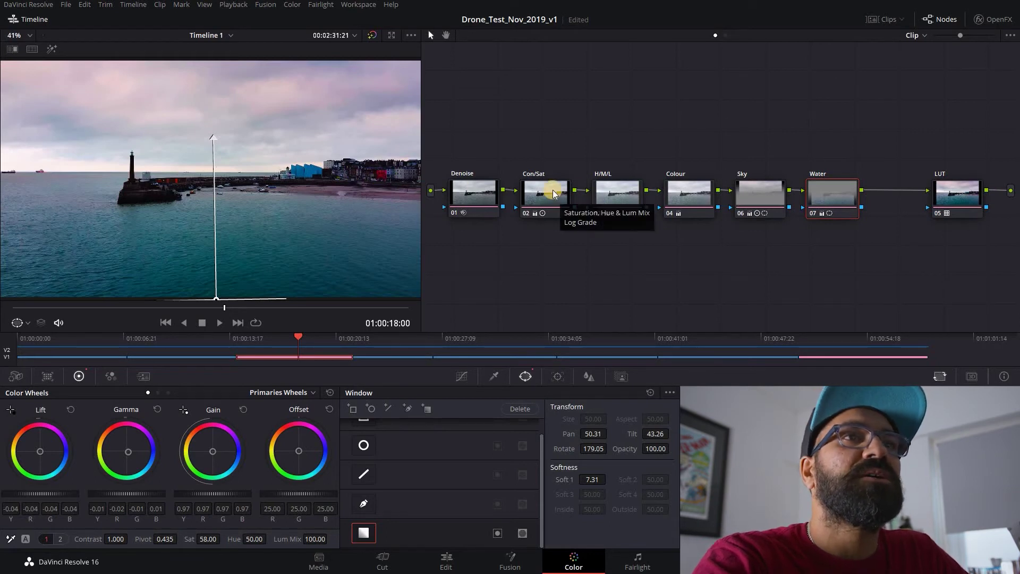
# Step: Lift the H/M/L node's shadows to 0.08 and toggle the viewer bypass to compare against ungraded
pyautogui.click(608, 193)
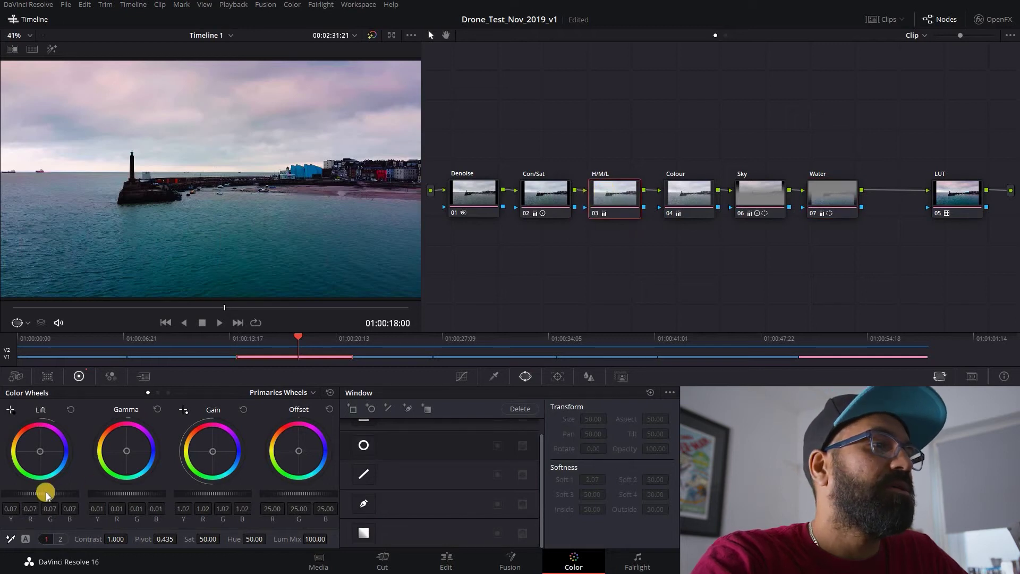
pyautogui.moveTo(45, 492); pyautogui.dragTo(62, 489)
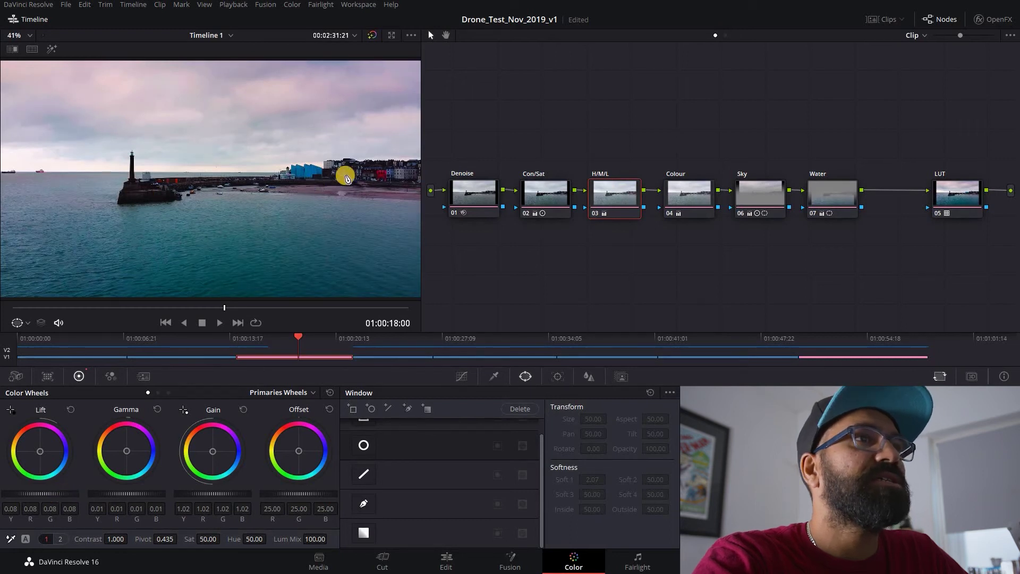
pyautogui.click(372, 35)
pyautogui.click(372, 34)
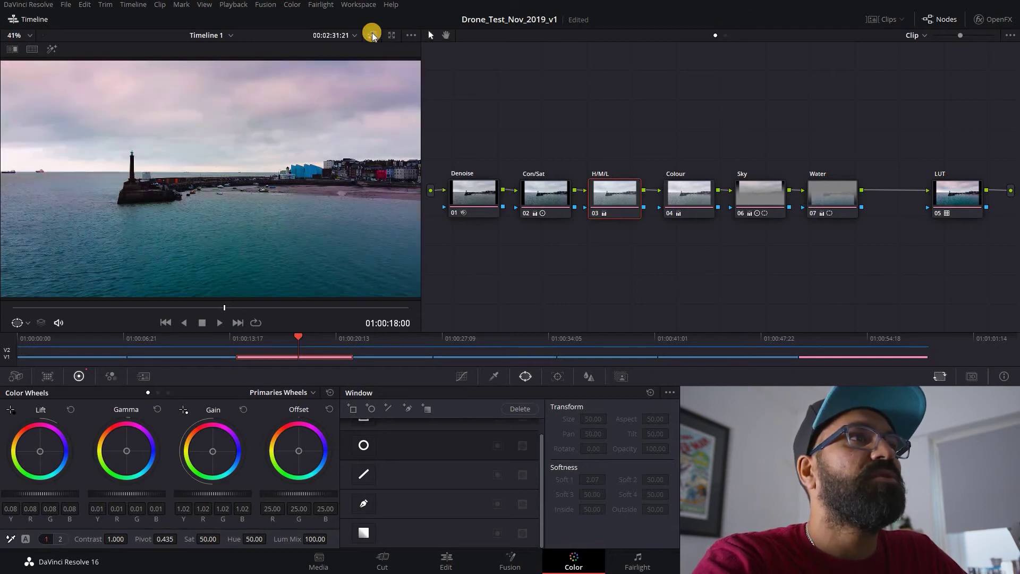
pyautogui.click(372, 34)
pyautogui.click(372, 34)
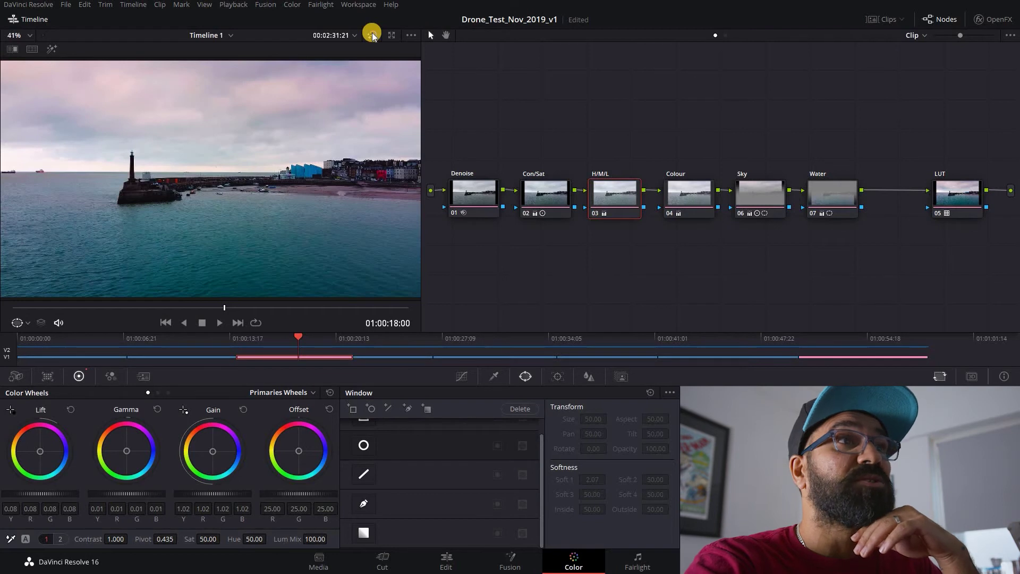
pyautogui.click(372, 34)
pyautogui.click(372, 34)
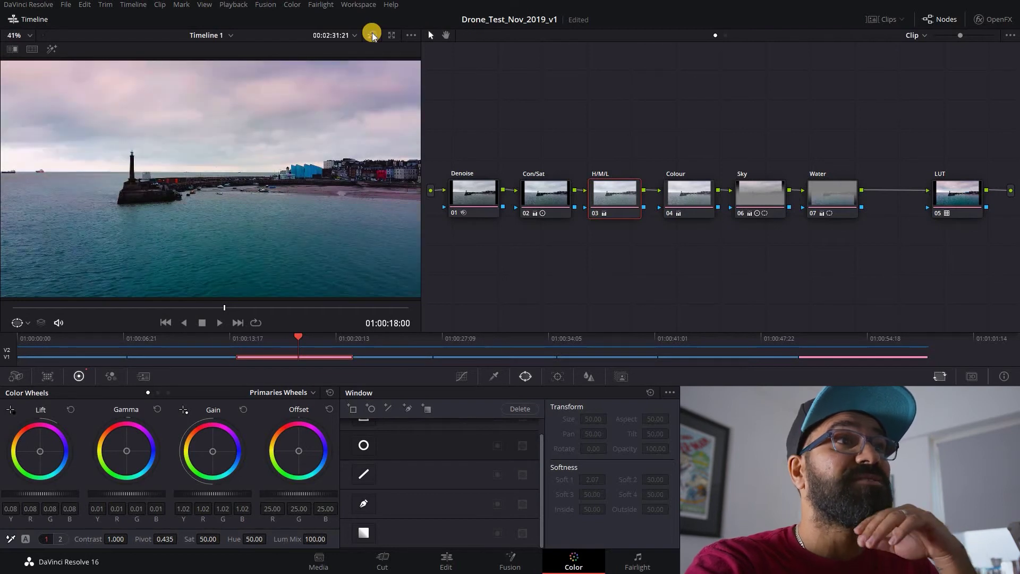
pyautogui.click(372, 34)
pyautogui.click(371, 34)
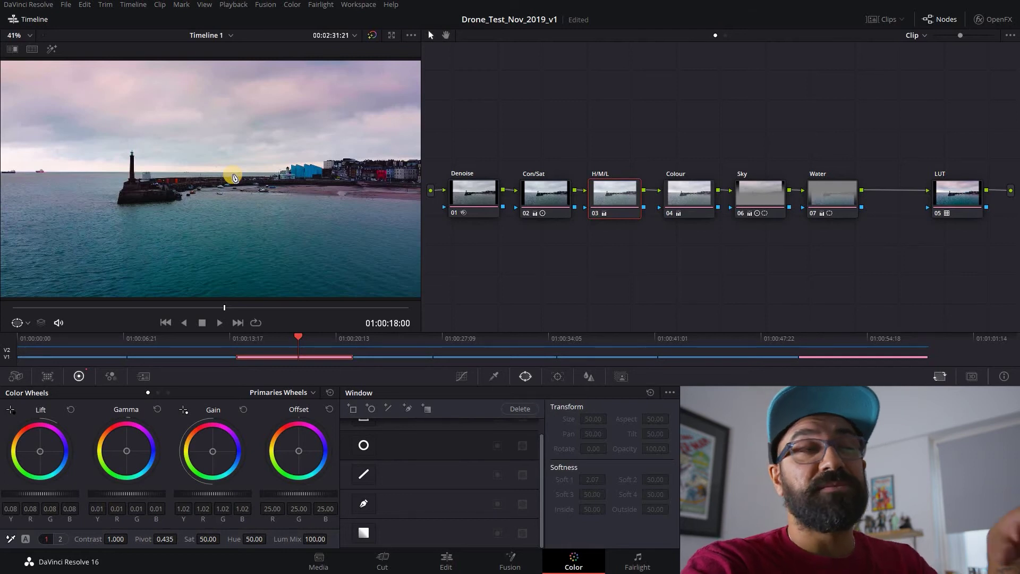
# Step: Jump to the beach clip on the timeline ruler
pyautogui.click(873, 339)
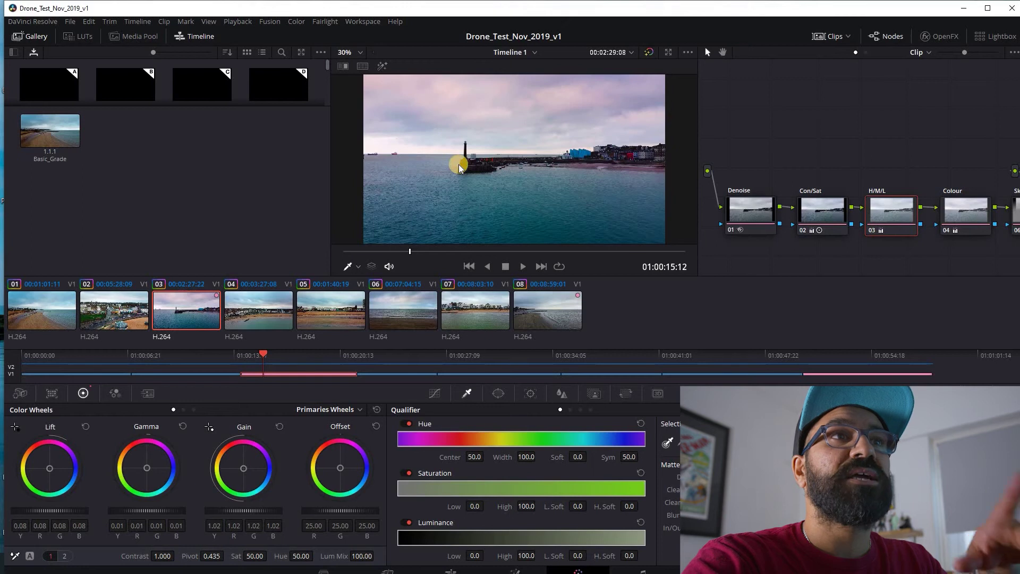
# Step: Grab the current harbour grade as a new gallery still, 1.3.1
pyautogui.rightClick(460, 164)
pyautogui.click(474, 164)
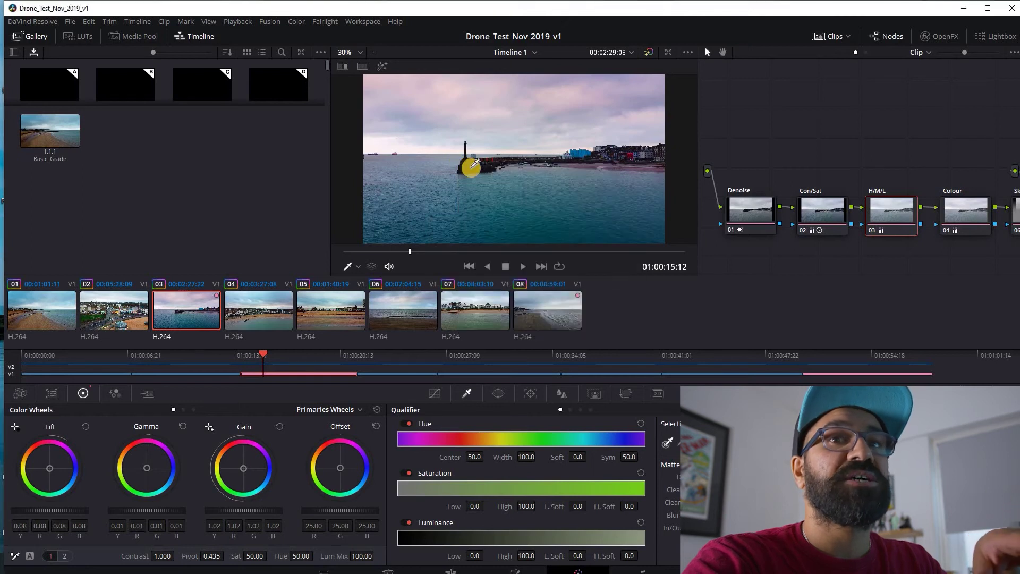
pyautogui.rightClick(472, 171)
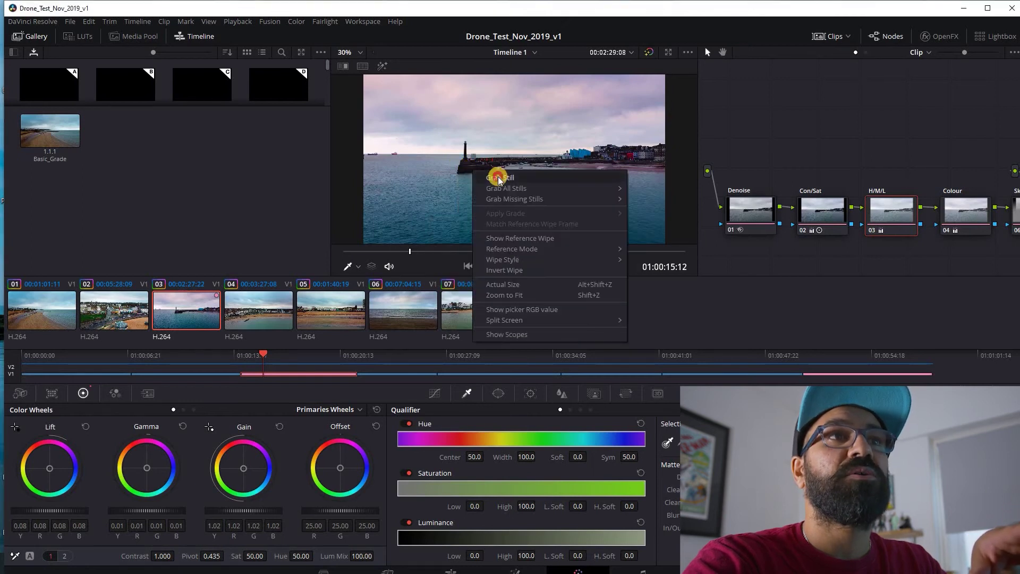
pyautogui.click(498, 178)
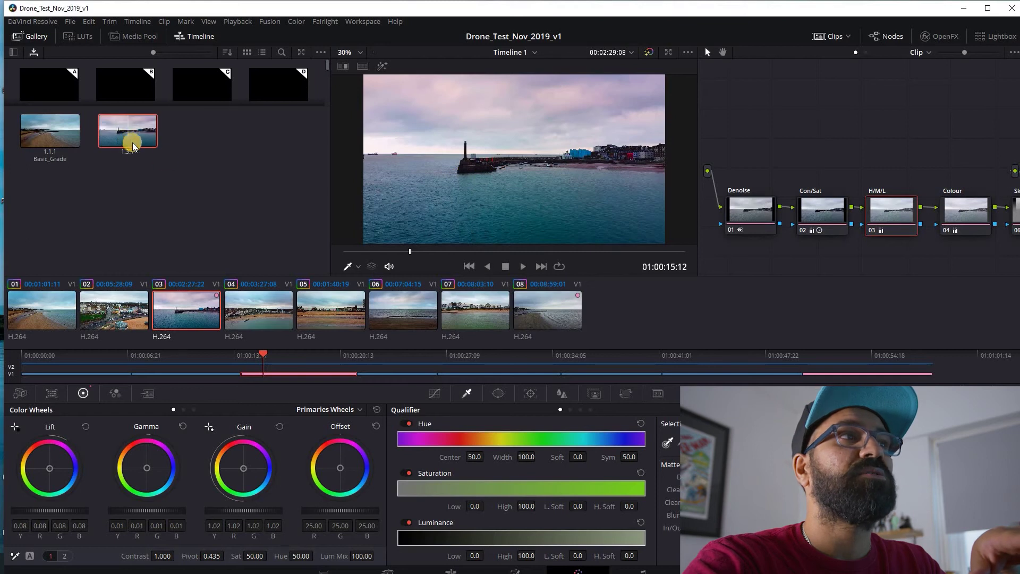
# Step: Label still 1.3.1 as 'YT_Vid_Grade'
pyautogui.rightClick(133, 146)
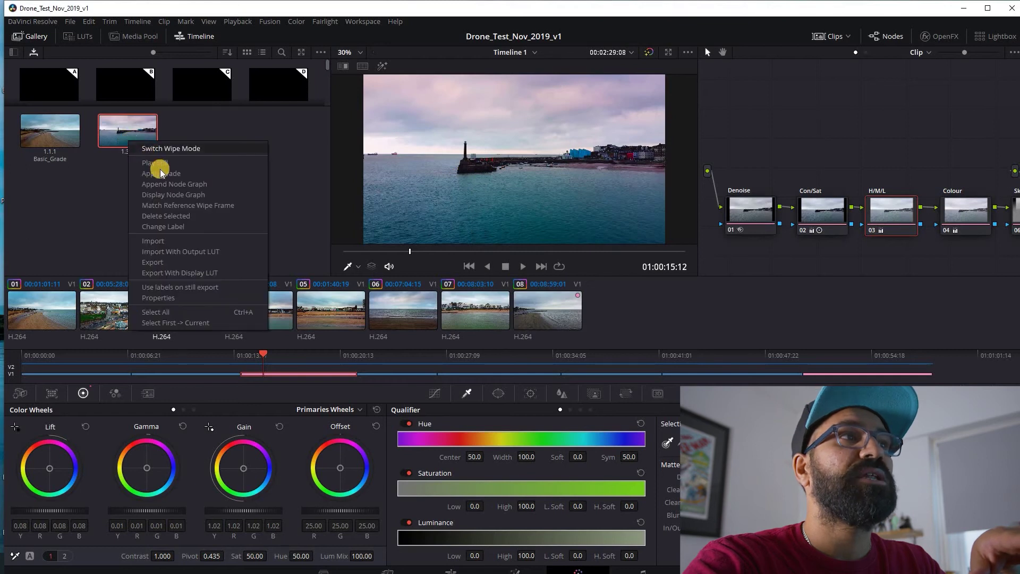
pyautogui.click(169, 227)
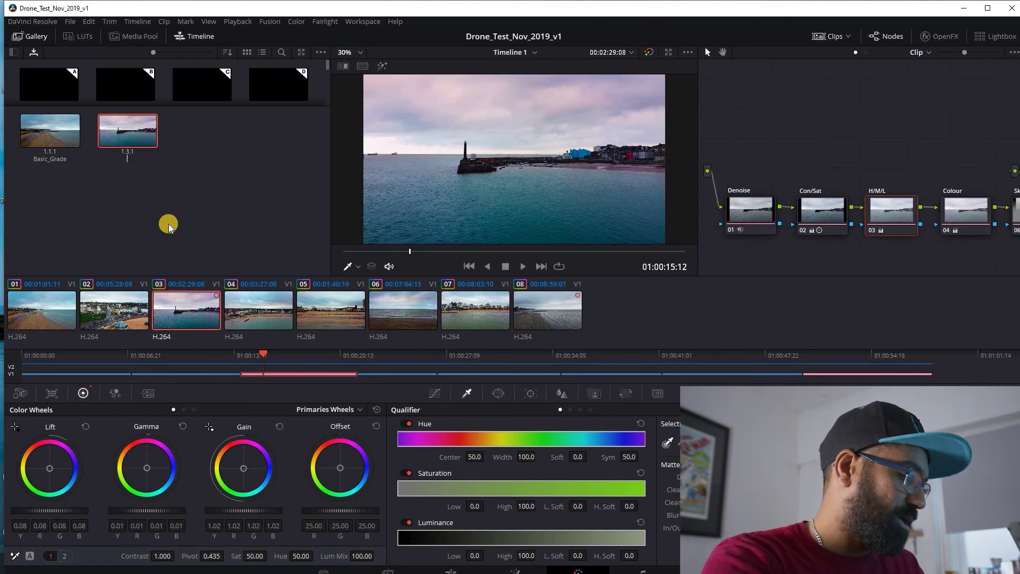
pyautogui.write('YT_Vi')
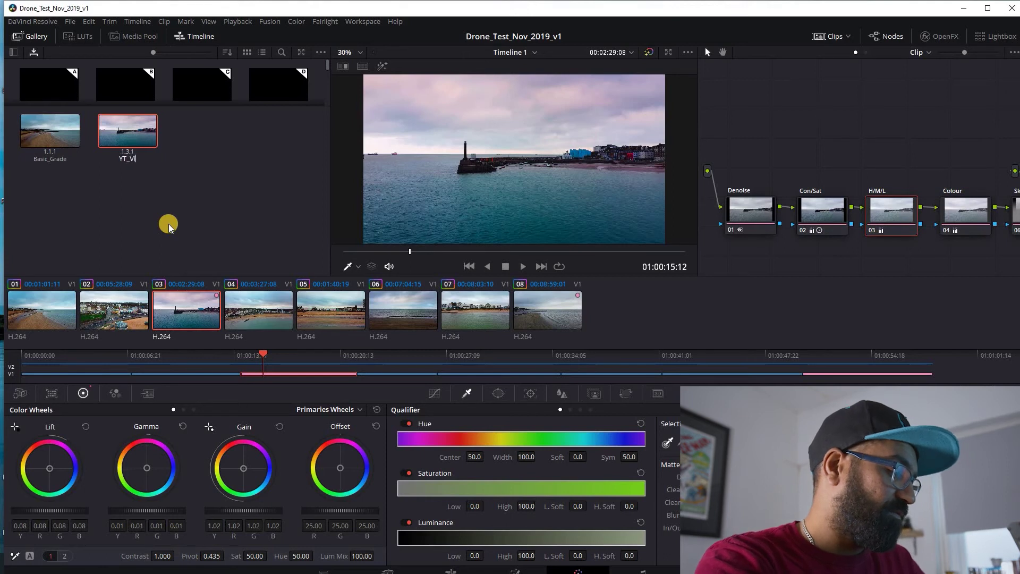
pyautogui.write('d_Grade')
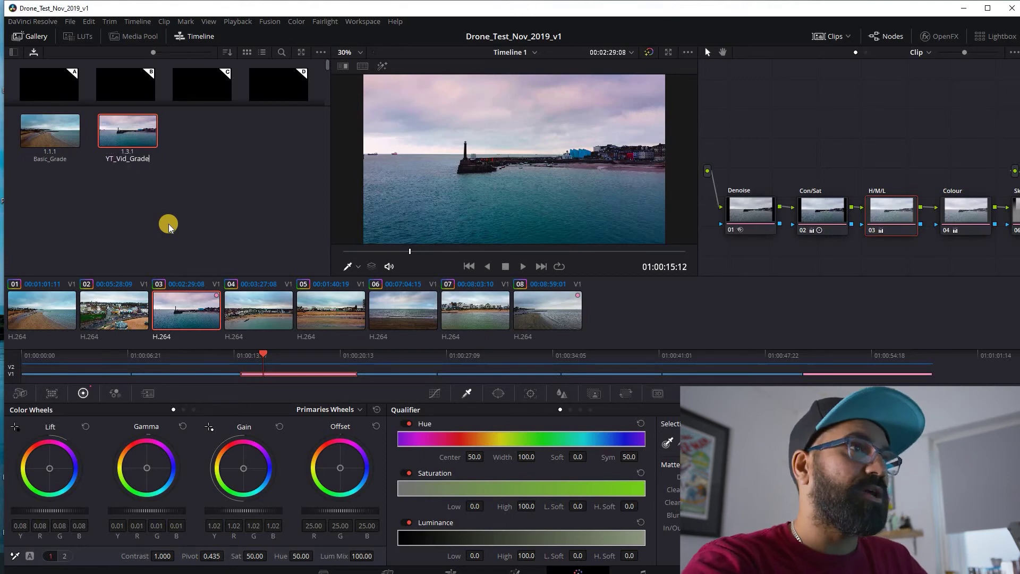
pyautogui.press('Return')
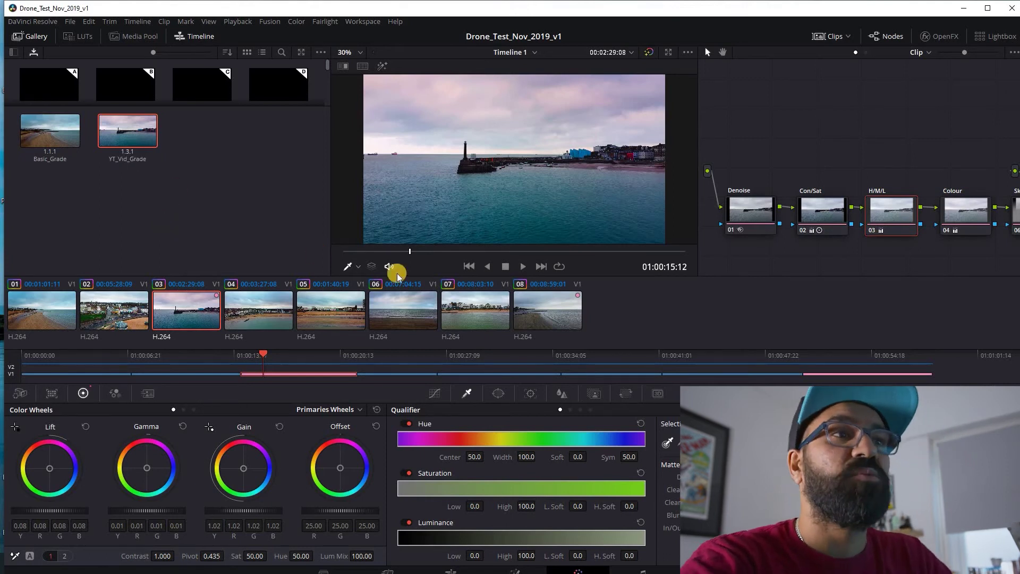
# Step: Apply the YT_Vid_Grade still's harbour grade to beach drone clip 08
pyautogui.click(564, 309)
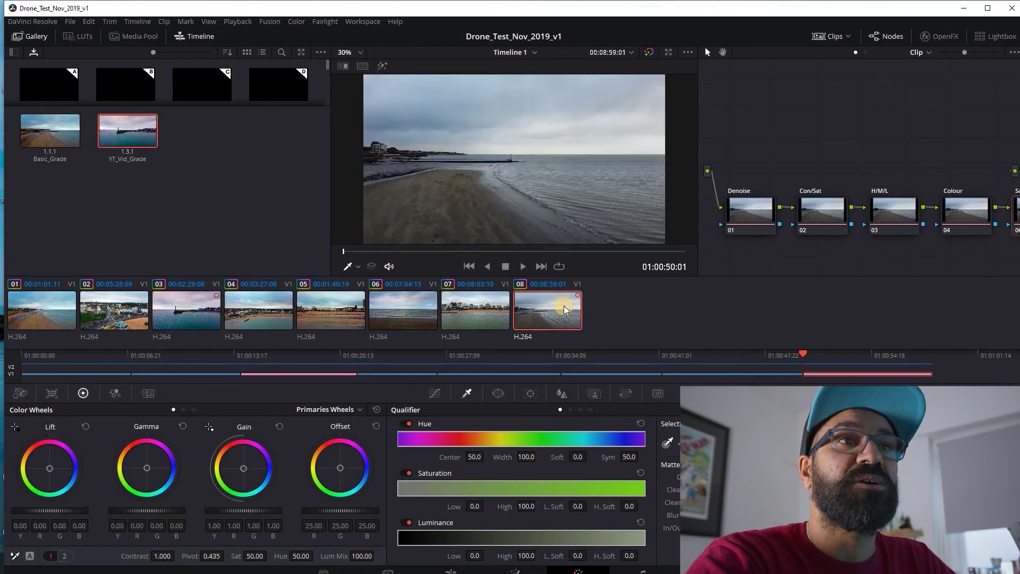
pyautogui.rightClick(140, 138)
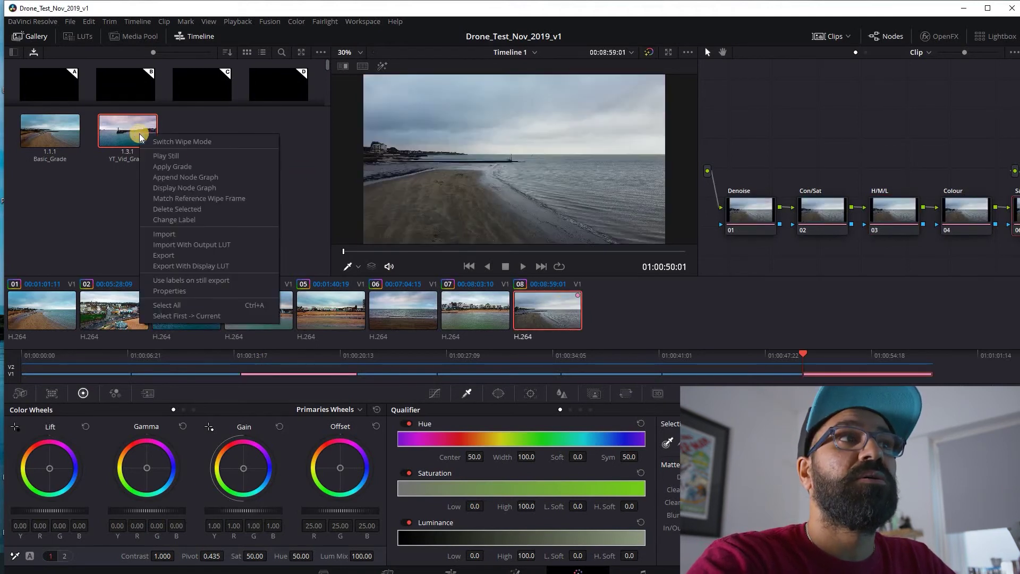
pyautogui.click(159, 167)
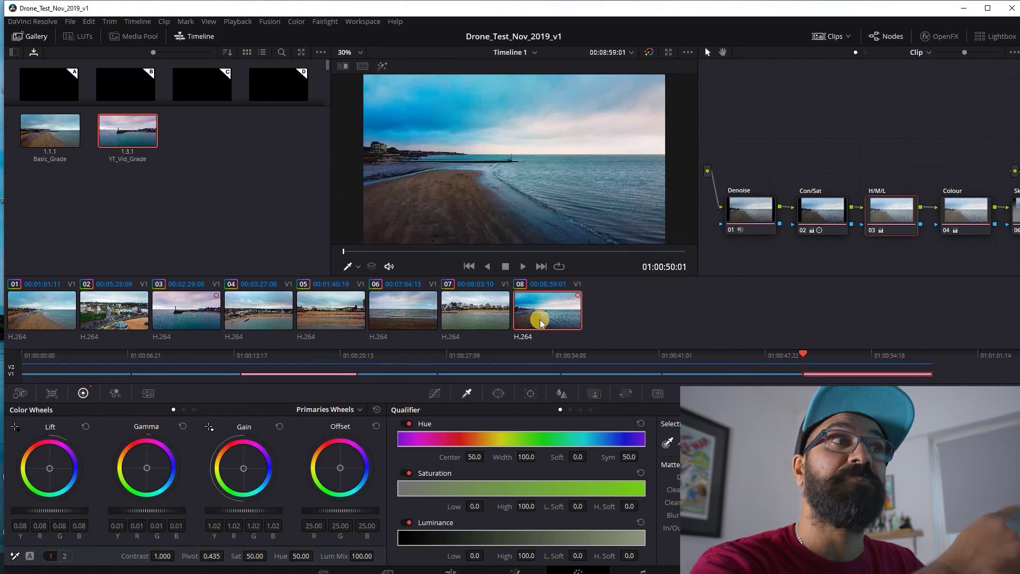
# Step: Reset the node grades of the beach clip's Sky and Water nodes
pyautogui.press('super+d')
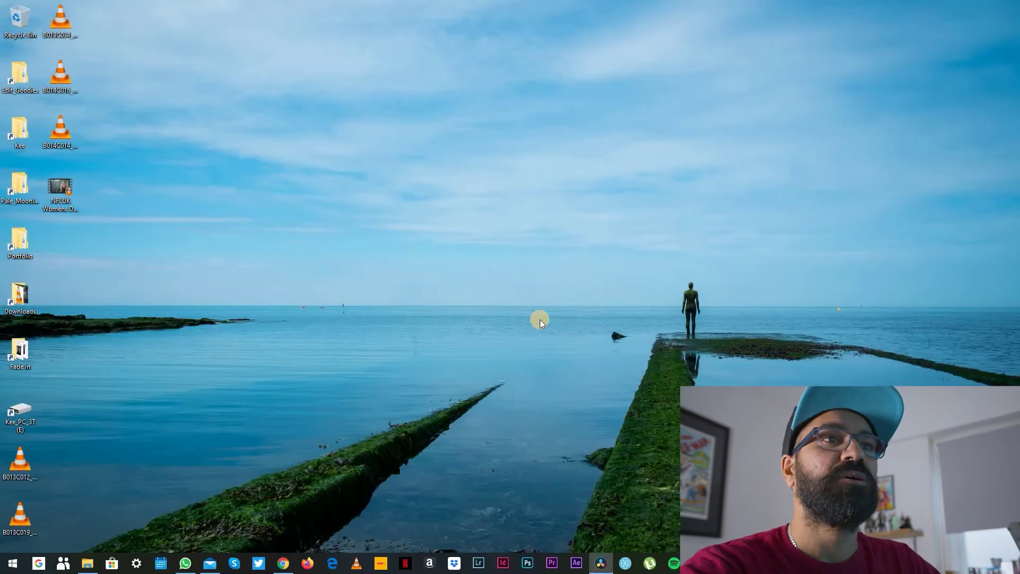
pyautogui.press('super+d')
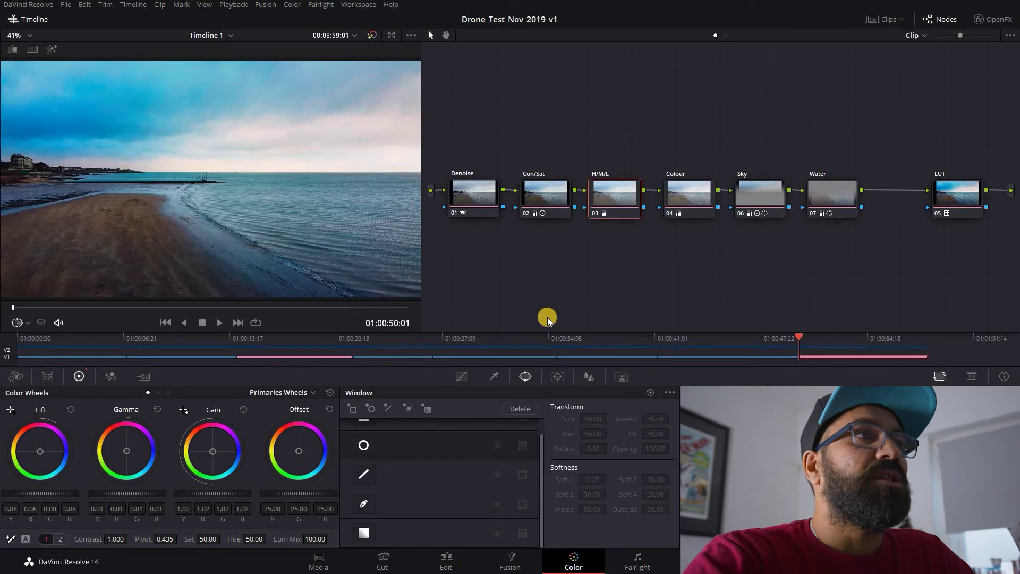
pyautogui.click(750, 198)
pyautogui.rightClick(751, 198)
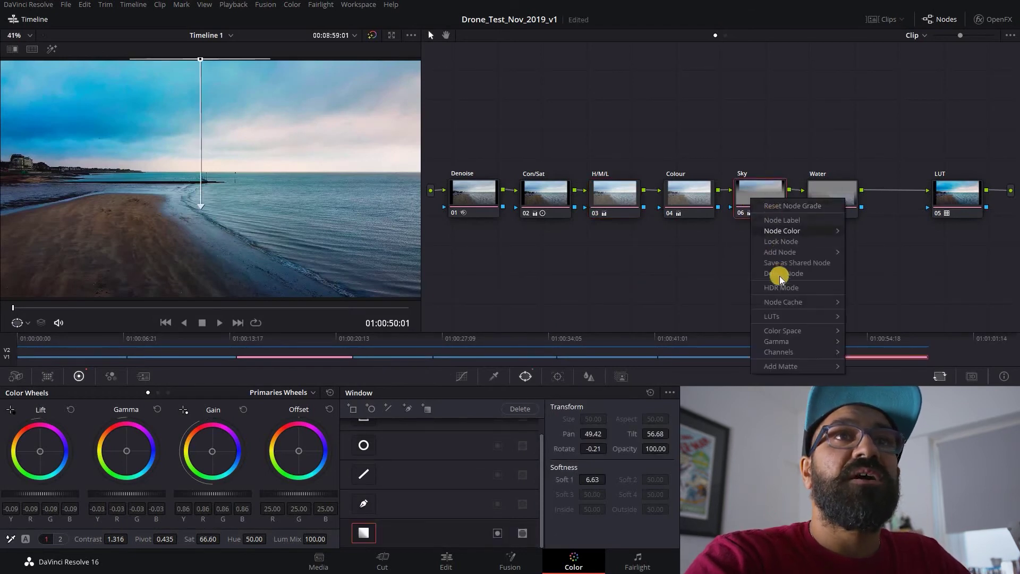
pyautogui.click(792, 206)
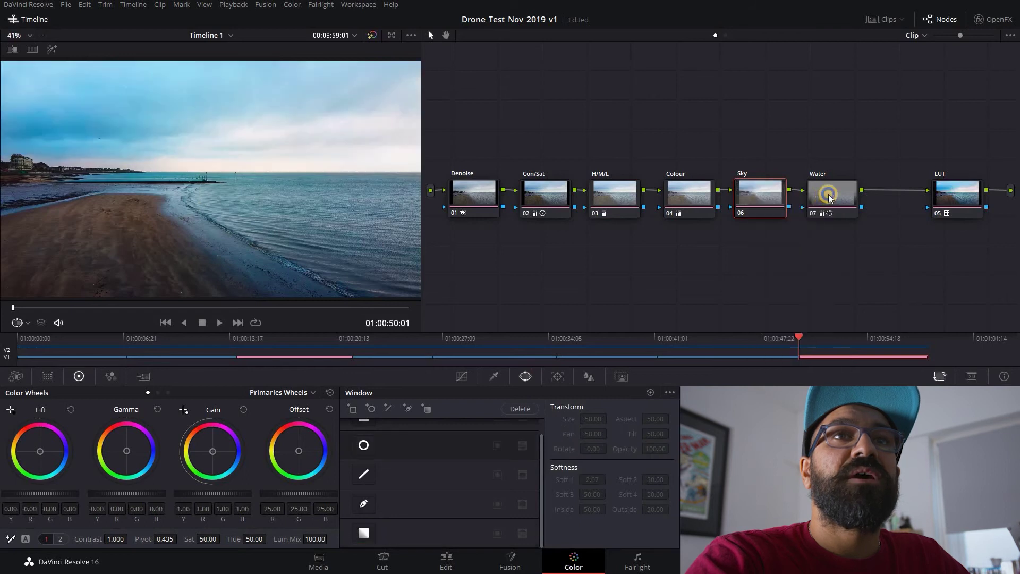
pyautogui.rightClick(830, 198)
pyautogui.click(841, 202)
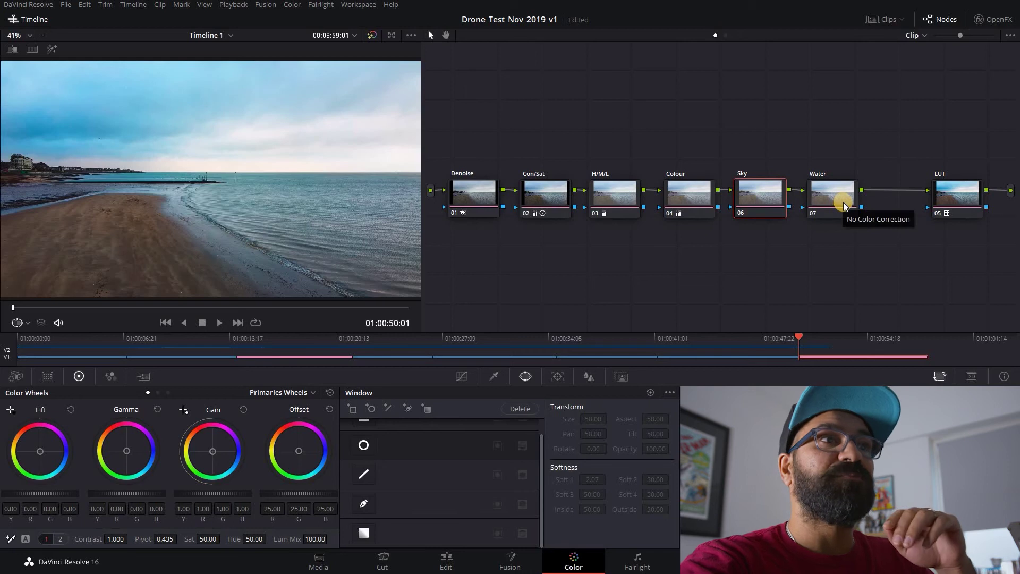
# Step: Rename the Water node to 'Sand'
pyautogui.click(831, 197)
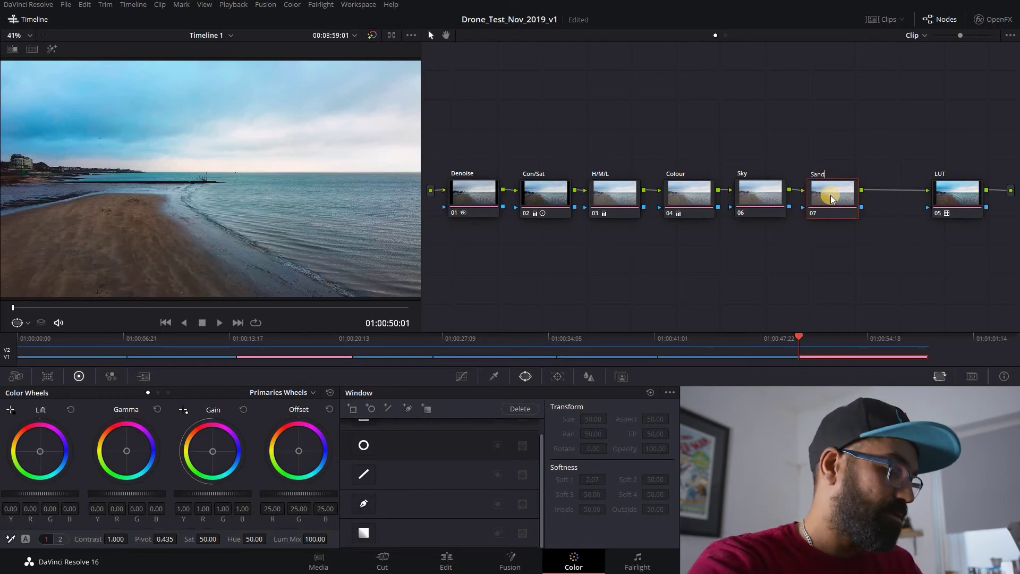
pyautogui.press('Return')
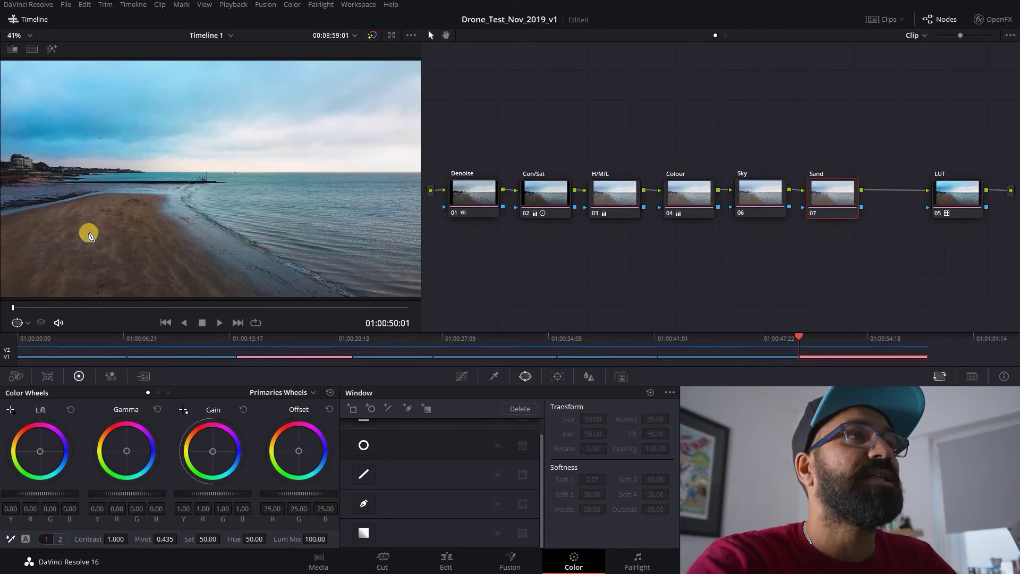
pyautogui.click(765, 198)
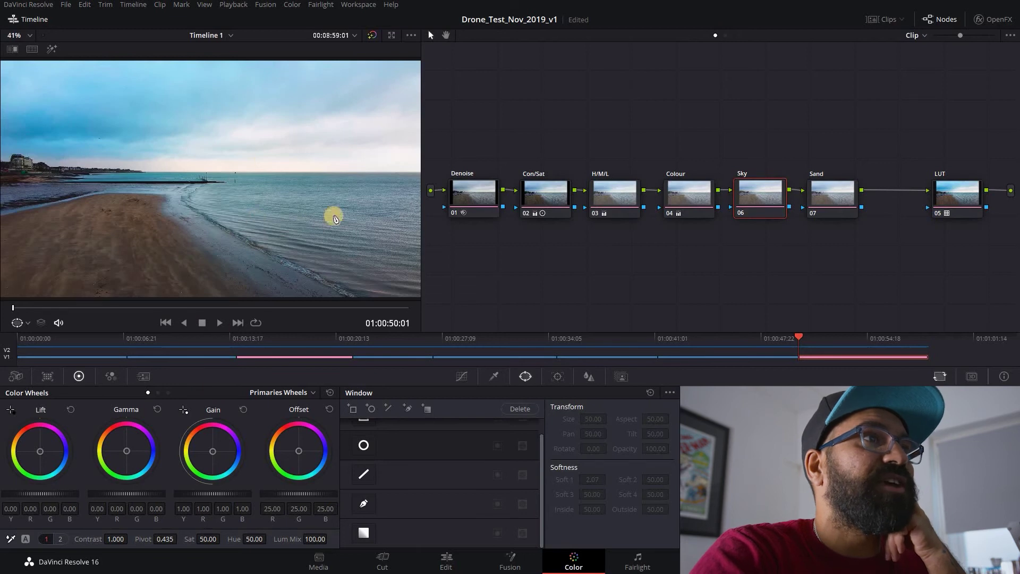
# Step: Nudge the Colour node's gamma balance slightly and raise its Tint to 9.00
pyautogui.click(673, 198)
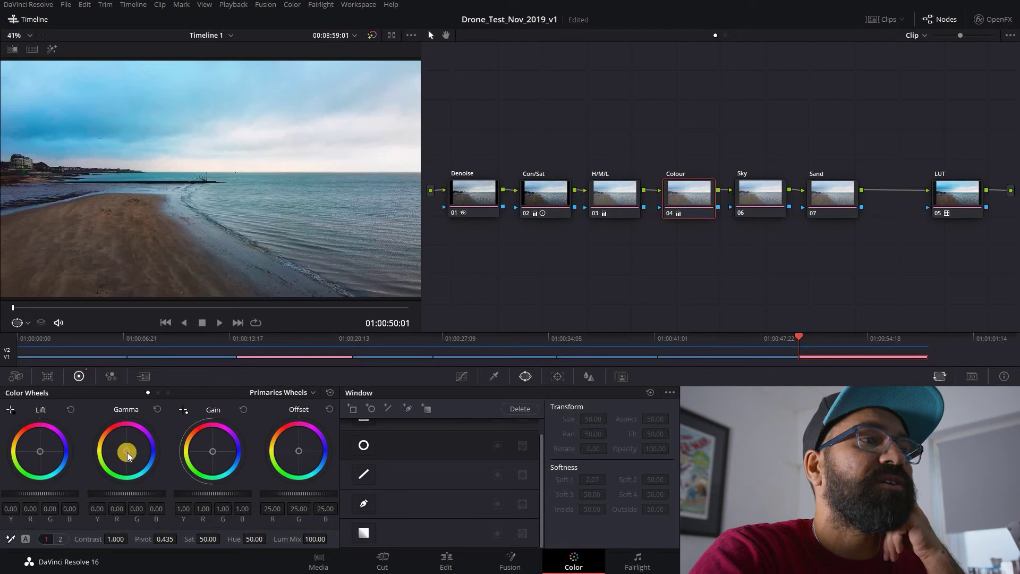
pyautogui.moveTo(126, 452); pyautogui.dragTo(126, 449)
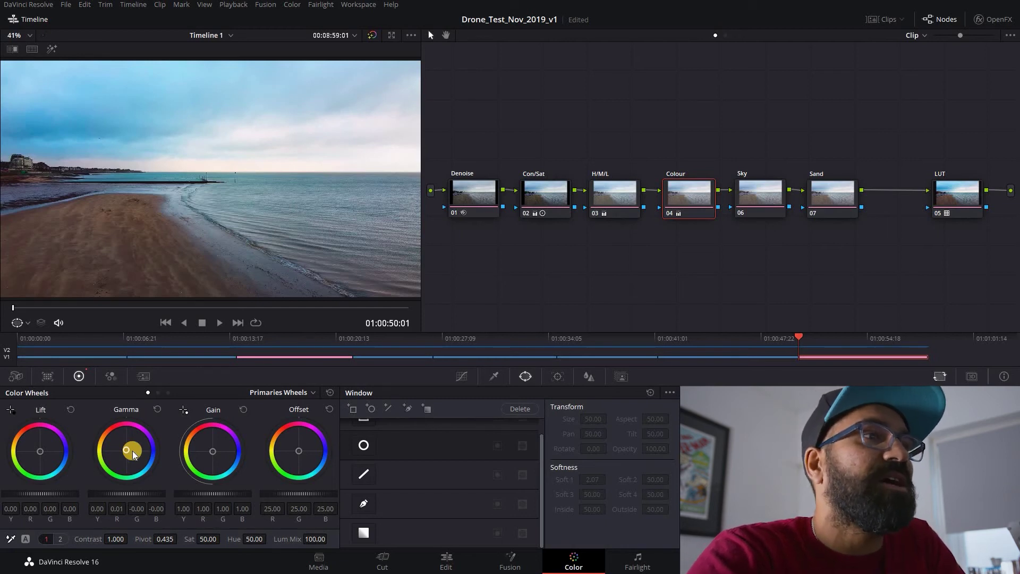
pyautogui.click(62, 535)
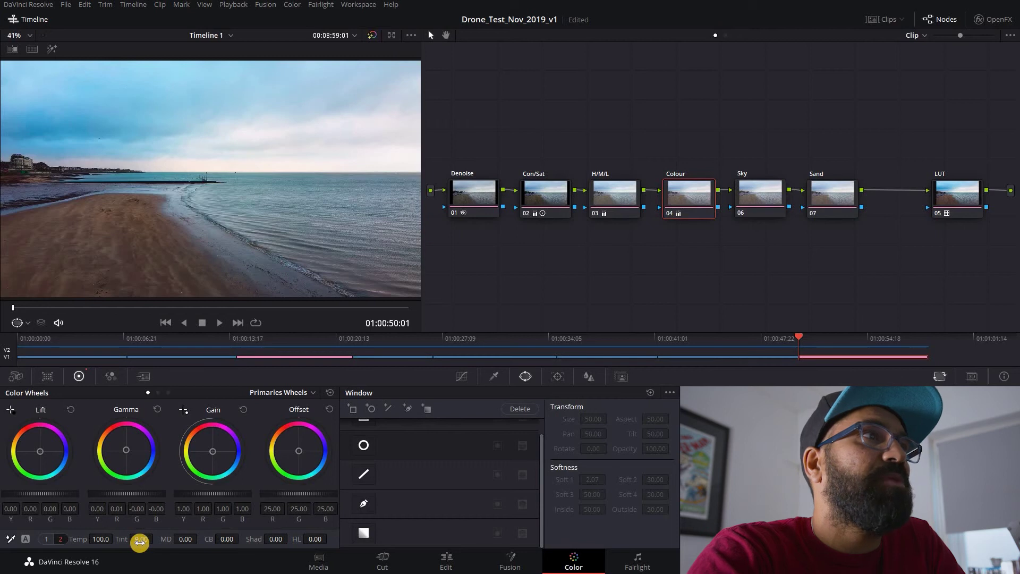
pyautogui.moveTo(140, 541); pyautogui.dragTo(141, 542)
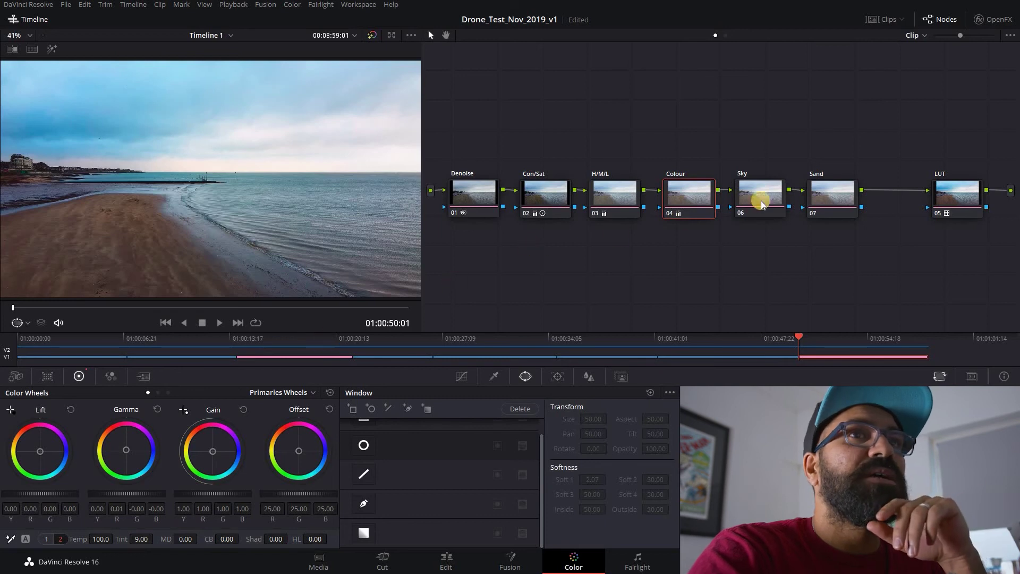
# Step: Add a gradient window to the Sand node and move its centre to the bottom-left corner
pyautogui.click(833, 190)
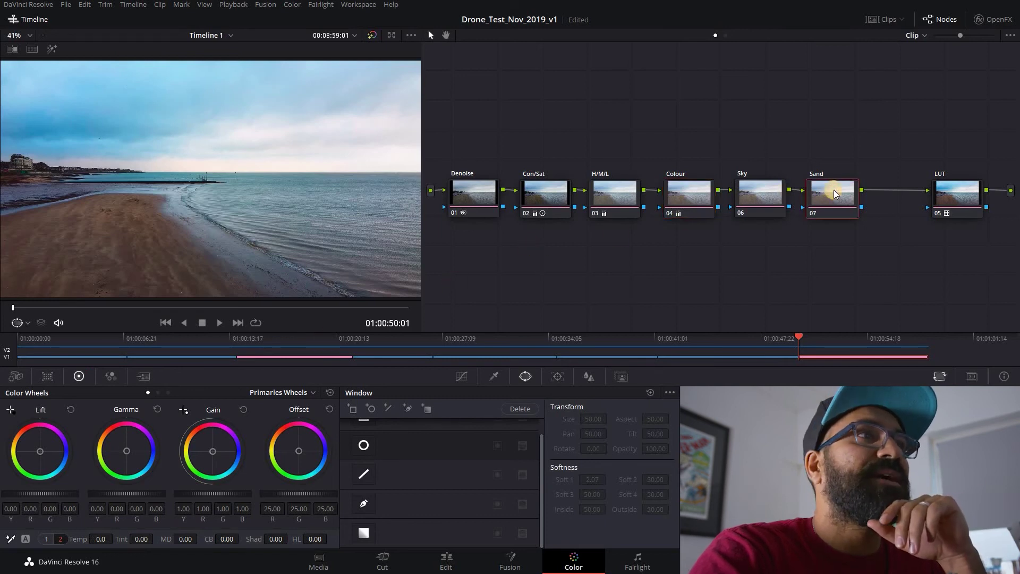
pyautogui.click(364, 530)
pyautogui.moveTo(305, 205); pyautogui.dragTo(341, 79)
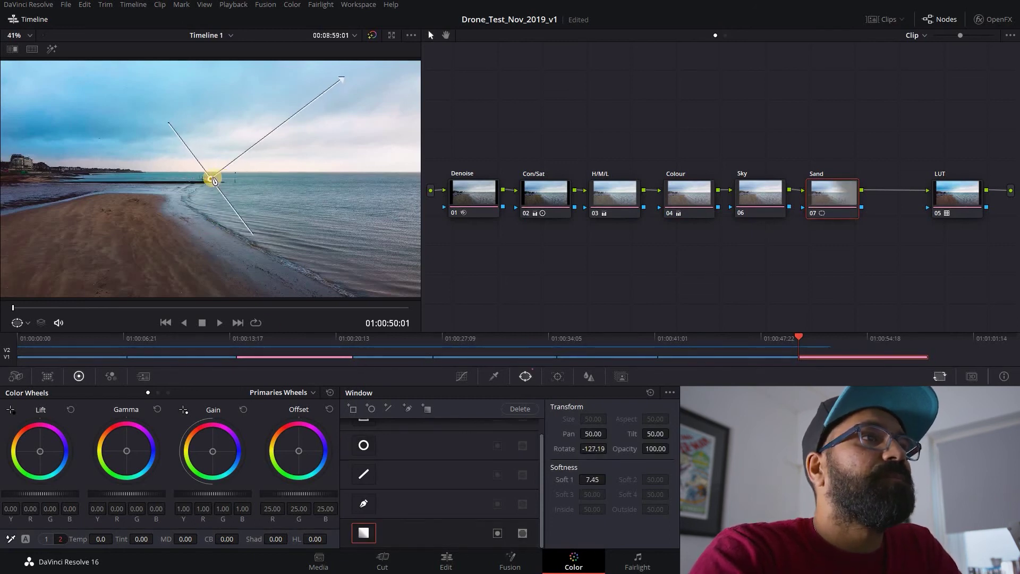
pyautogui.moveTo(213, 182); pyautogui.dragTo(2, 298)
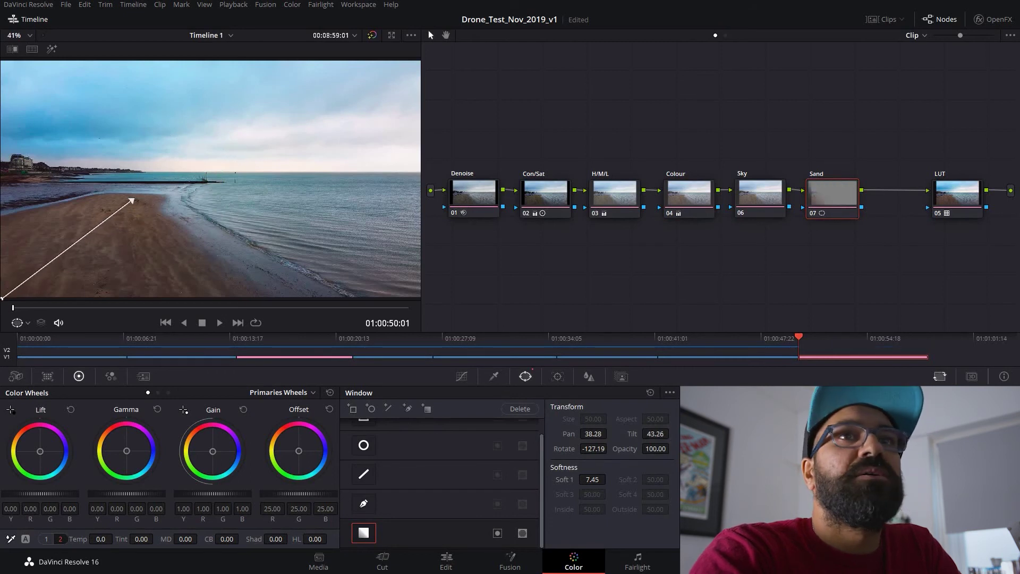
pyautogui.click(137, 204)
# Step: Angle the Sand gradient across the beach: Pan 40.71, Rotate -139.40, Softness 7.61
pyautogui.moveTo(135, 198); pyautogui.dragTo(175, 191)
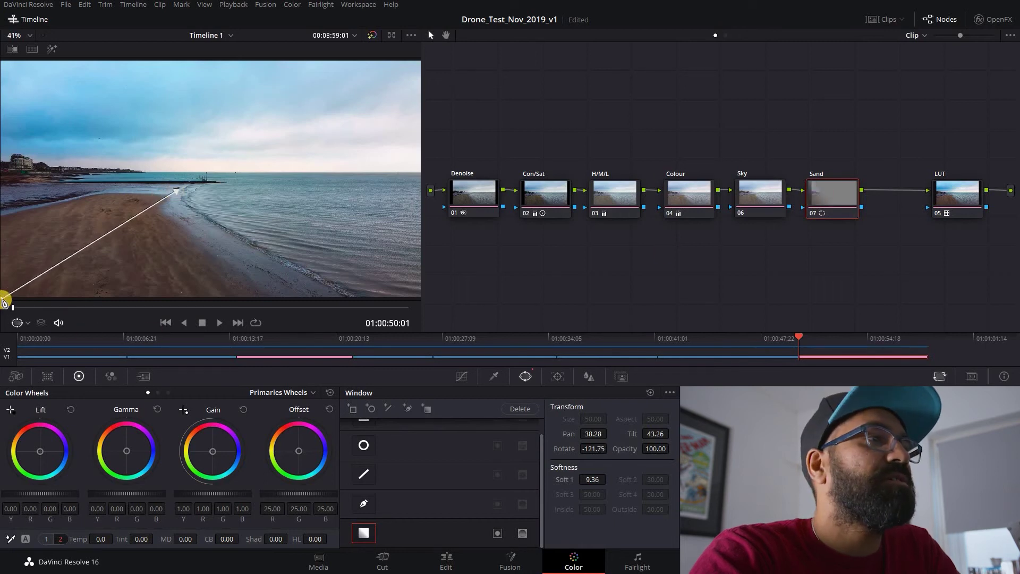
pyautogui.moveTo(13, 304); pyautogui.dragTo(22, 305)
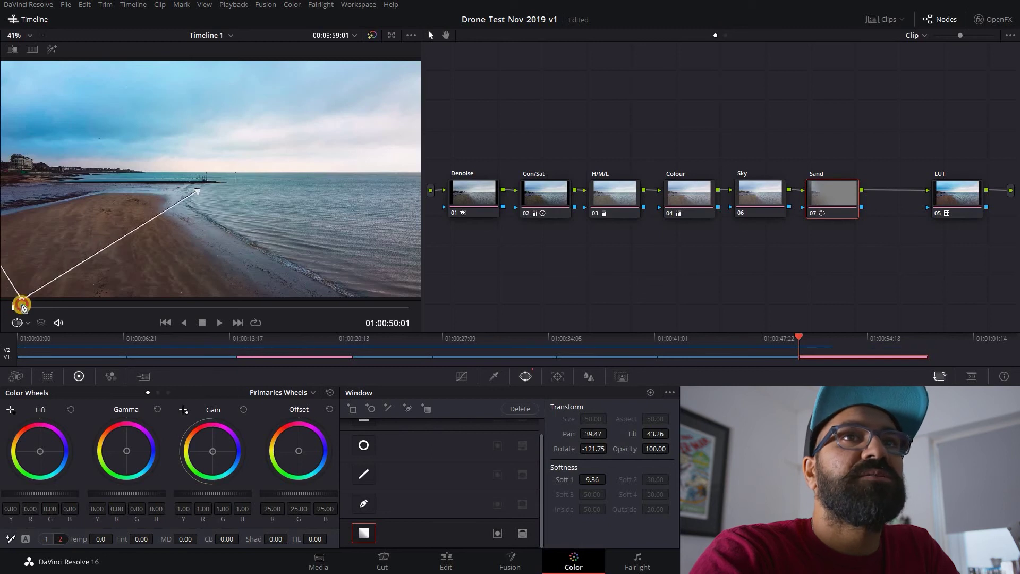
pyautogui.moveTo(198, 194); pyautogui.dragTo(162, 177)
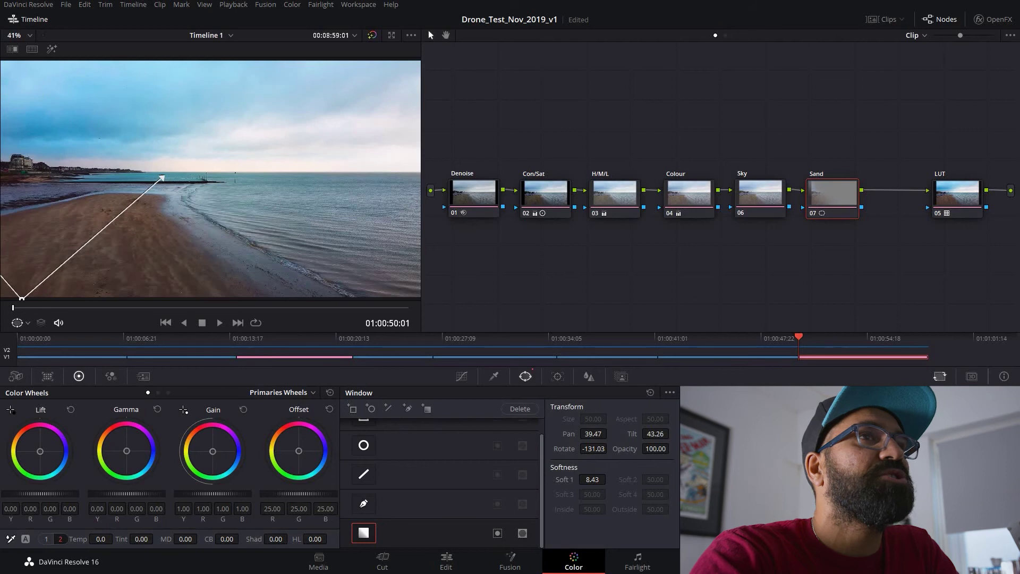
pyautogui.moveTo(150, 175); pyautogui.dragTo(129, 173)
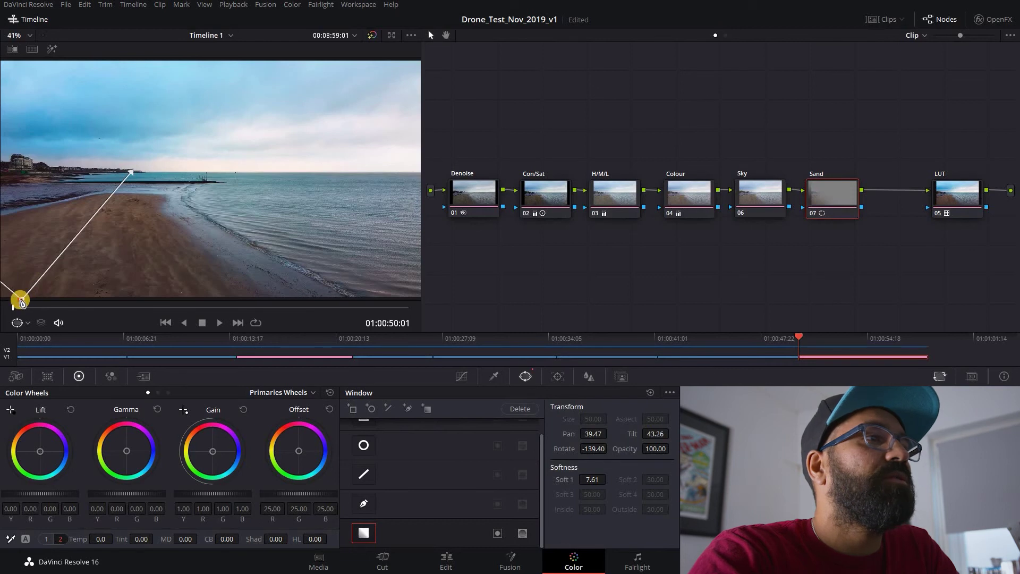
pyautogui.moveTo(21, 301); pyautogui.dragTo(45, 305)
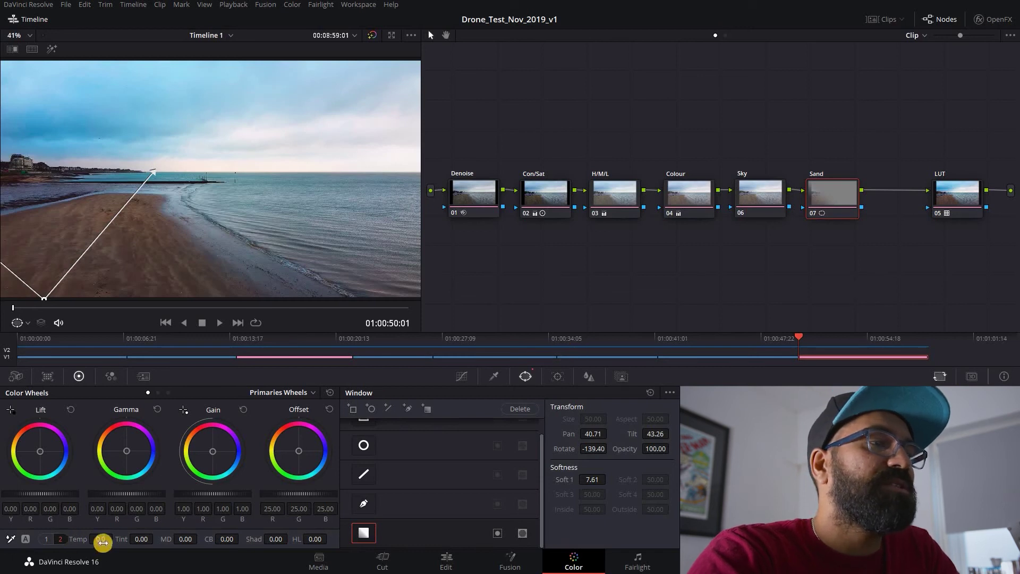
# Step: Warm the Sand node to Temp 920, compare it disabled, then add contrast and slightly lower Lift
pyautogui.moveTo(103, 541); pyautogui.dragTo(147, 545)
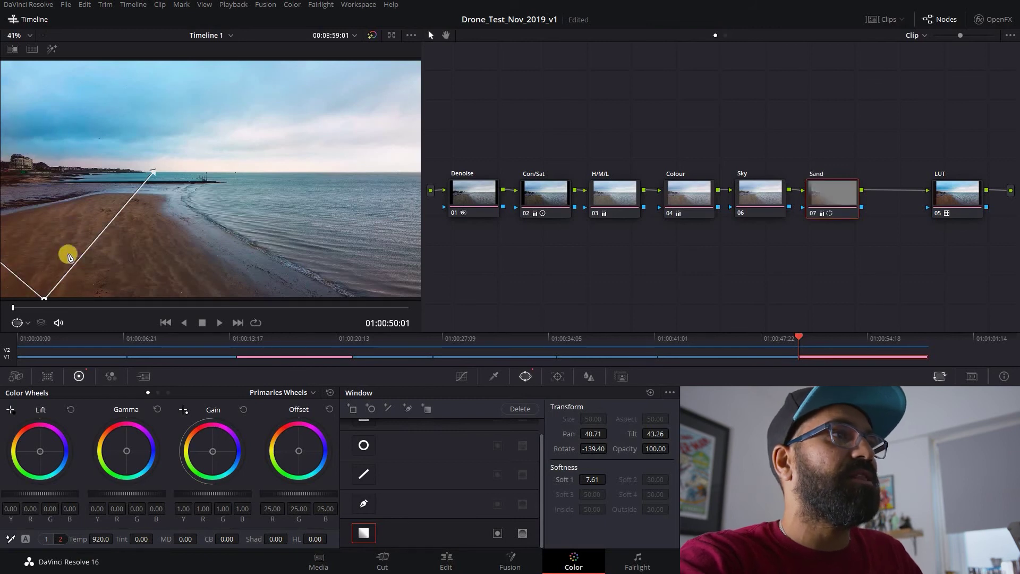
pyautogui.hotkey('ctrl', 'd')
pyautogui.hotkey('ctrl', 'd')
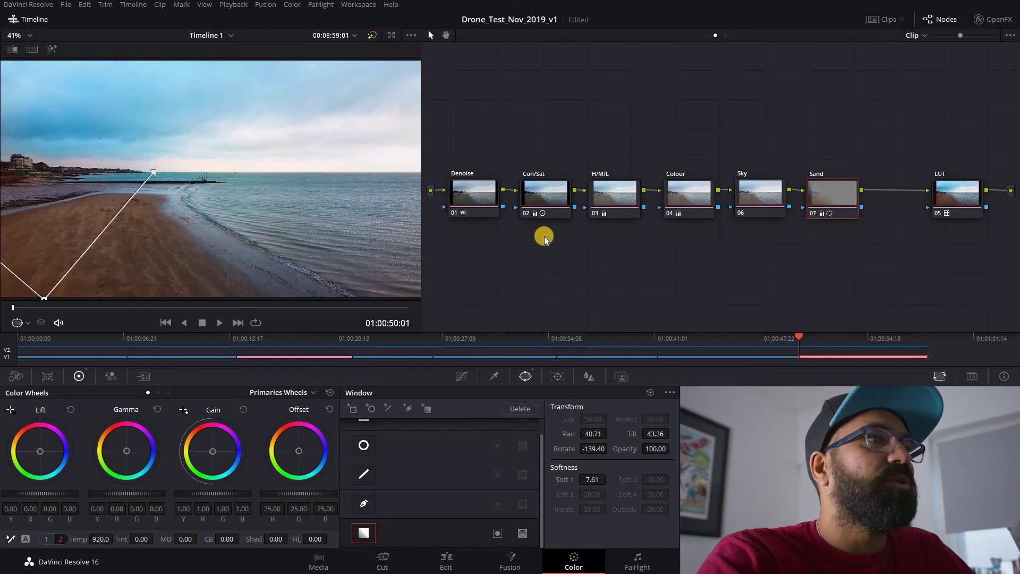
pyautogui.click(49, 538)
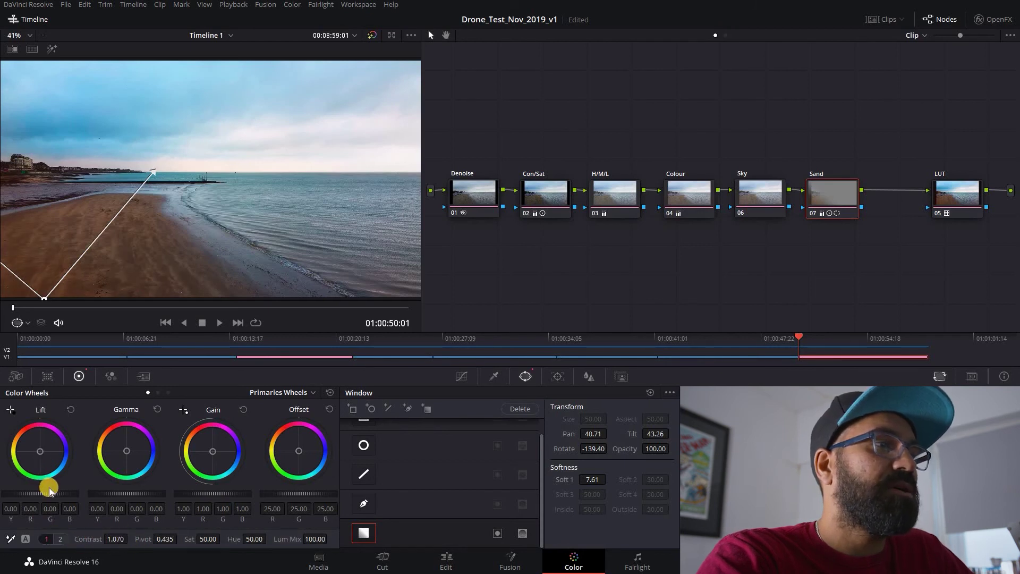
pyautogui.moveTo(48, 493)
pyautogui.mouseDown()
pyautogui.moveTo(25, 494)
pyautogui.moveTo(55, 496)
pyautogui.mouseUp()
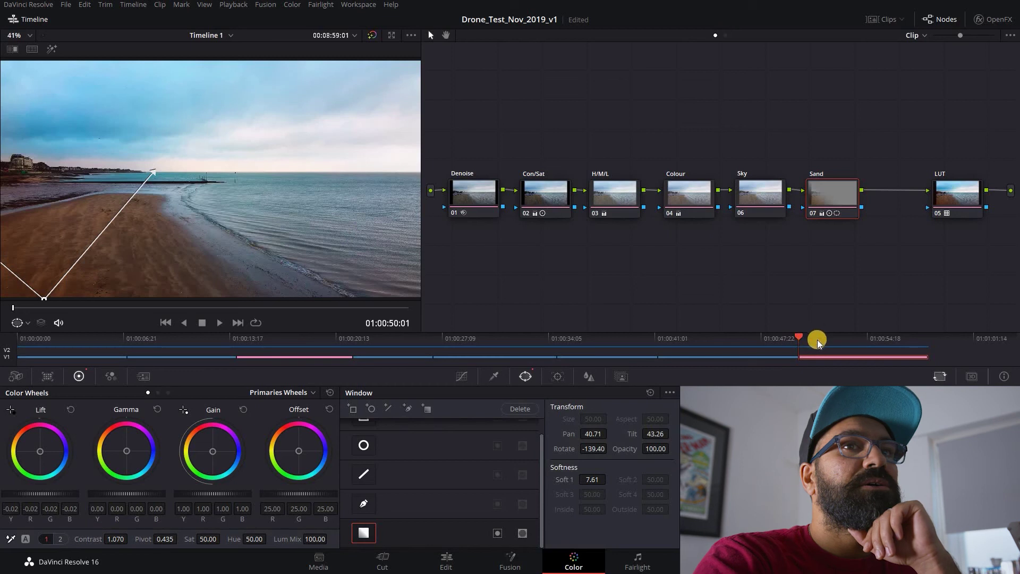
# Step: Toggle the viewer bypass on and off for the beach clip, then for the harbour clip
pyautogui.click(371, 37)
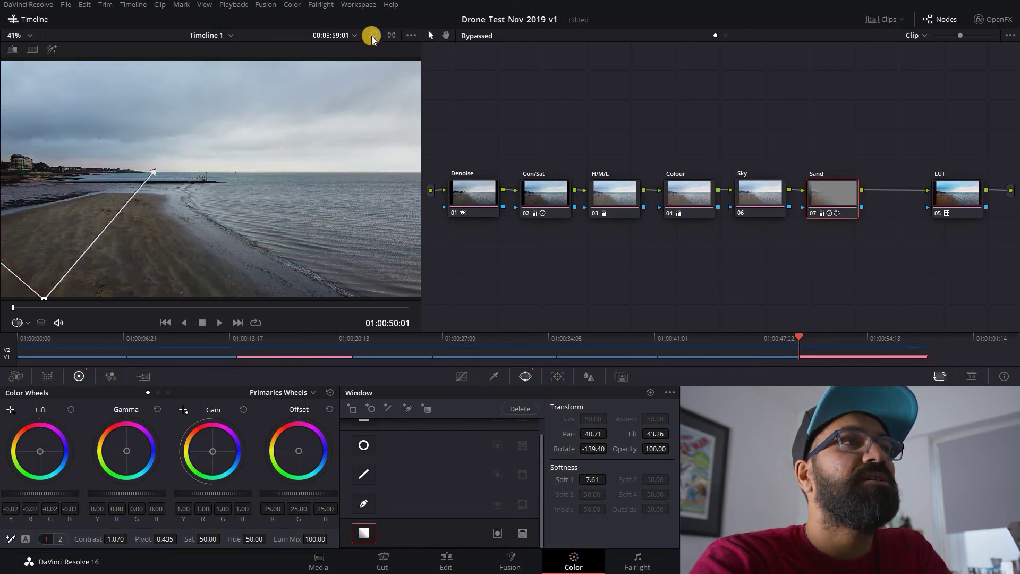
pyautogui.click(371, 36)
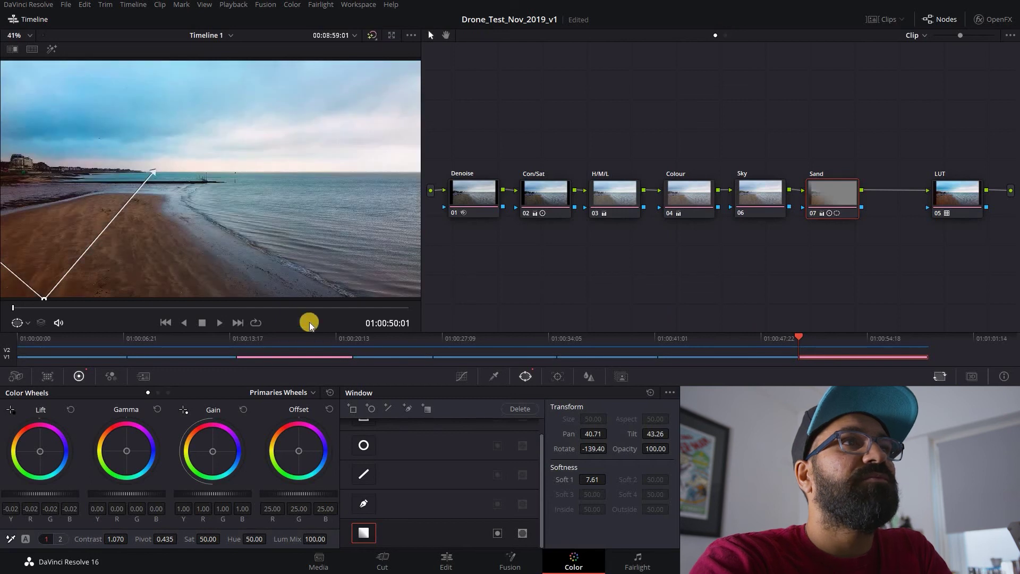
pyautogui.click(296, 338)
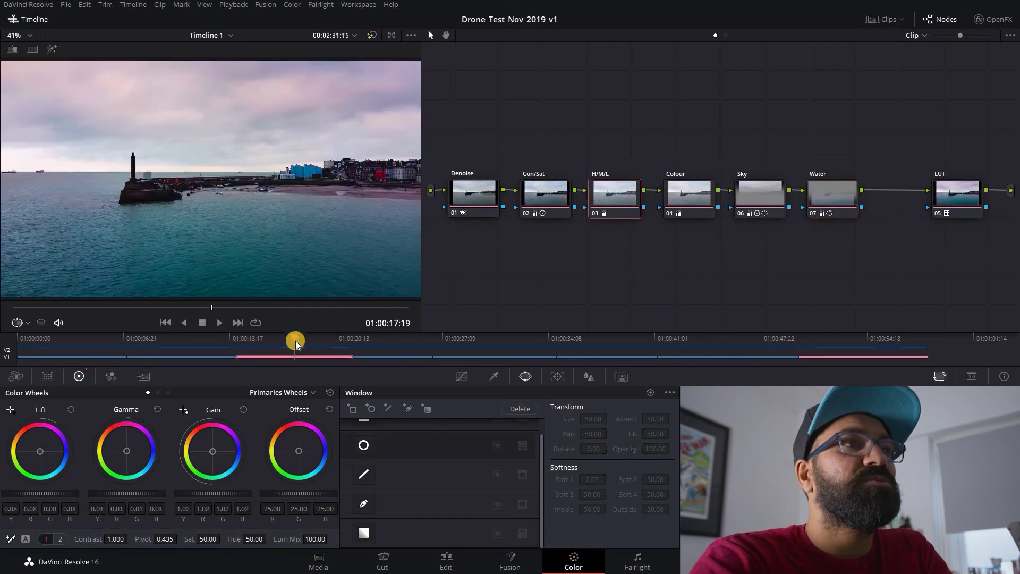
pyautogui.click(371, 37)
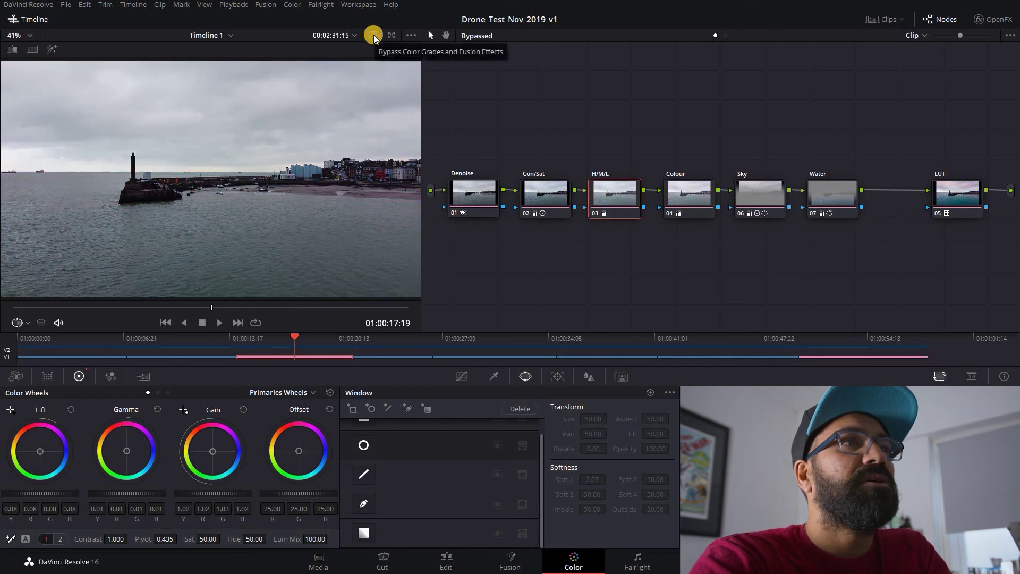
pyautogui.click(371, 37)
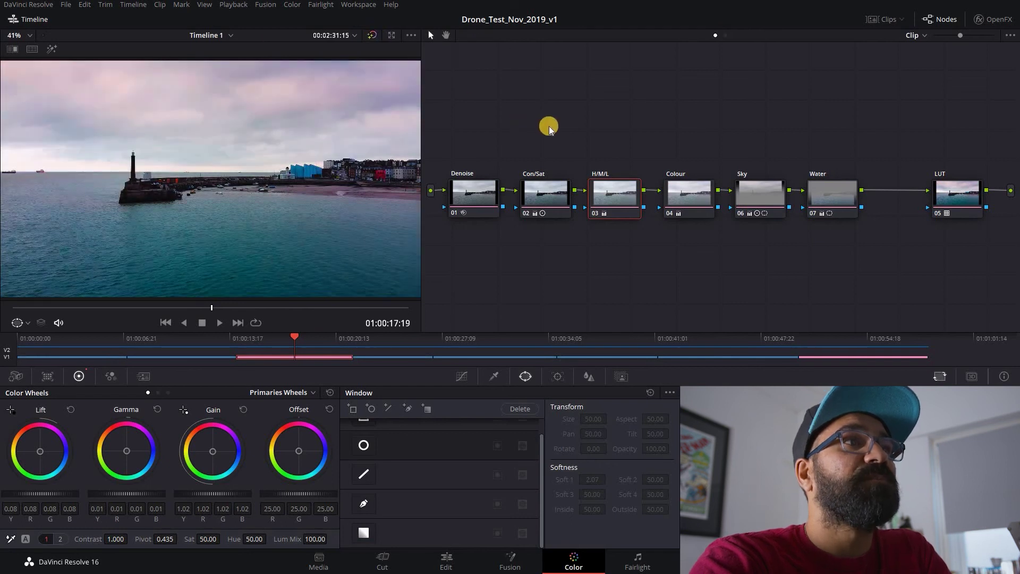